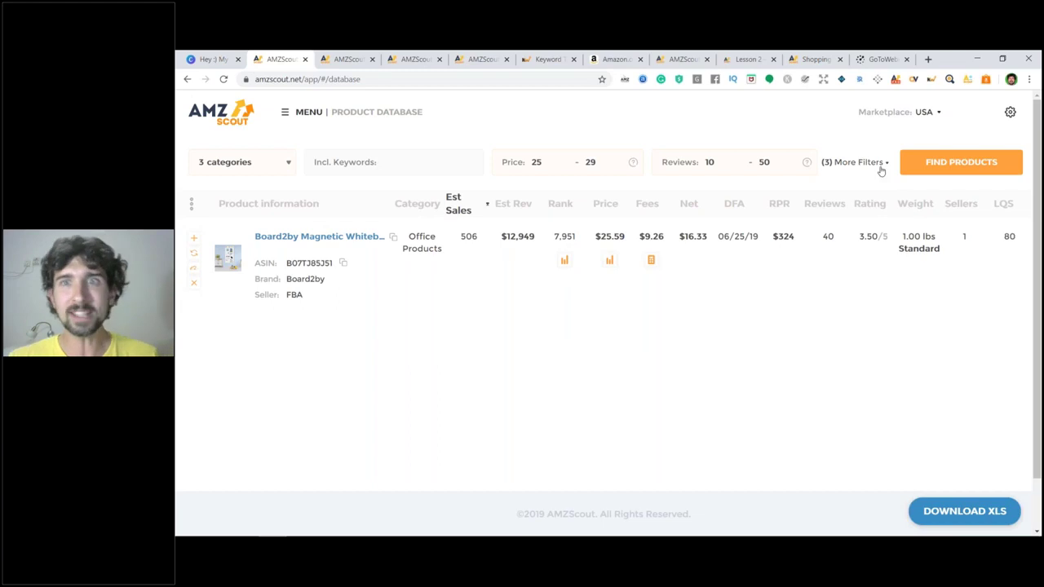
- Review the selected product categories and the additional filters, including maximum weight, minimum estimated revenue and maximum rating
click(271, 164)
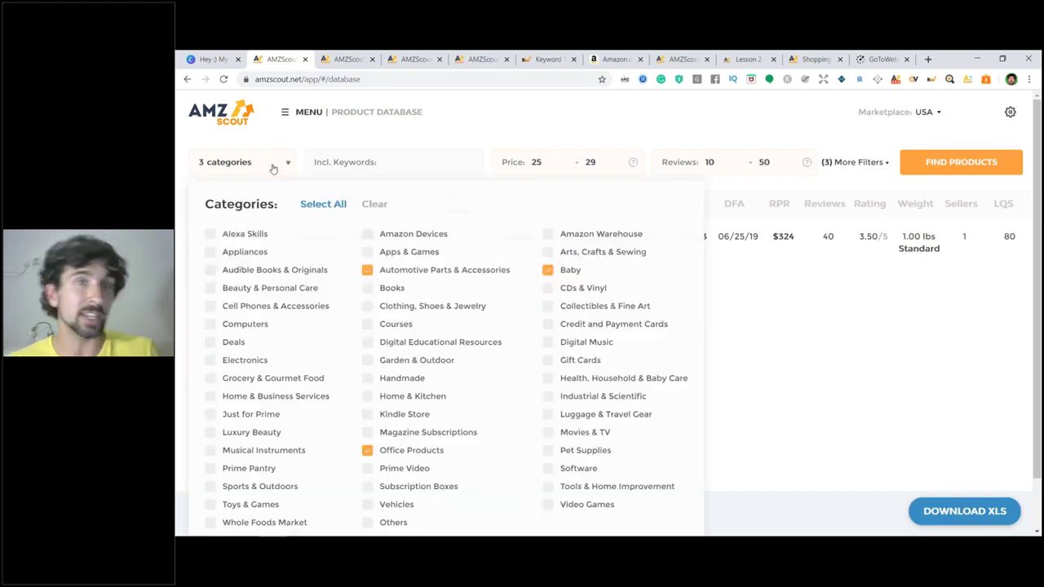
click(381, 467)
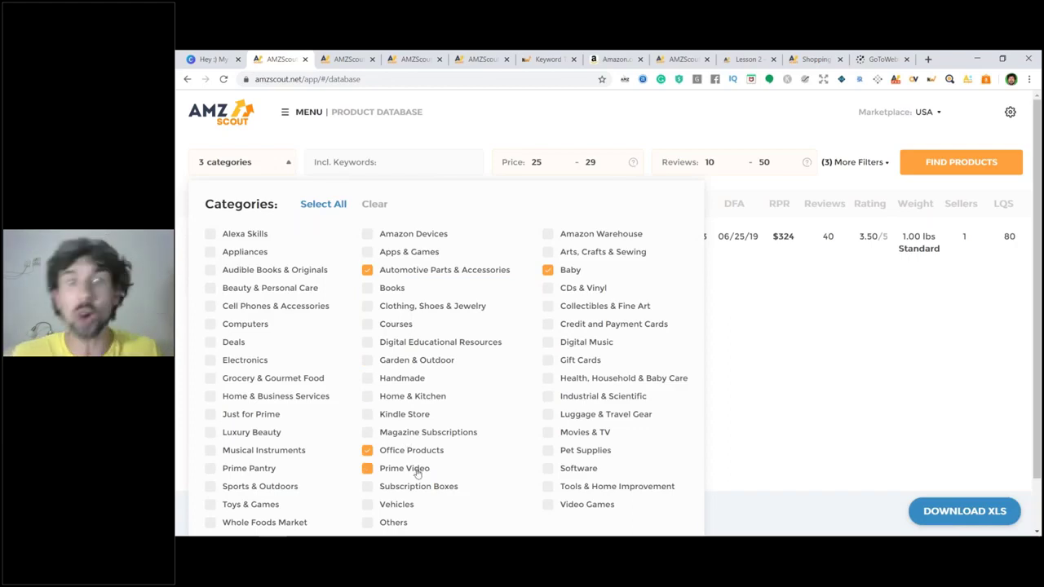
click(281, 170)
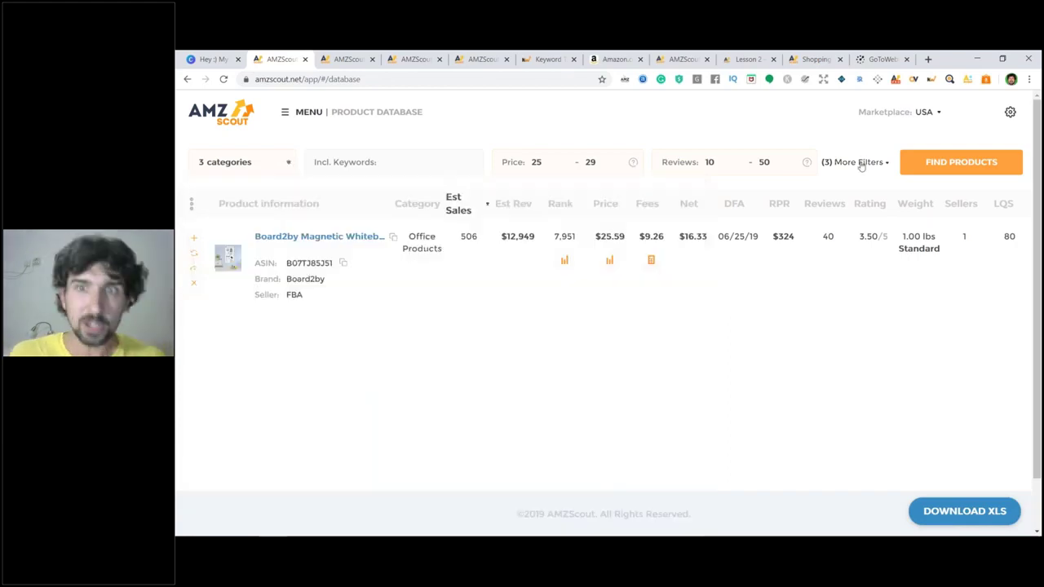
click(861, 163)
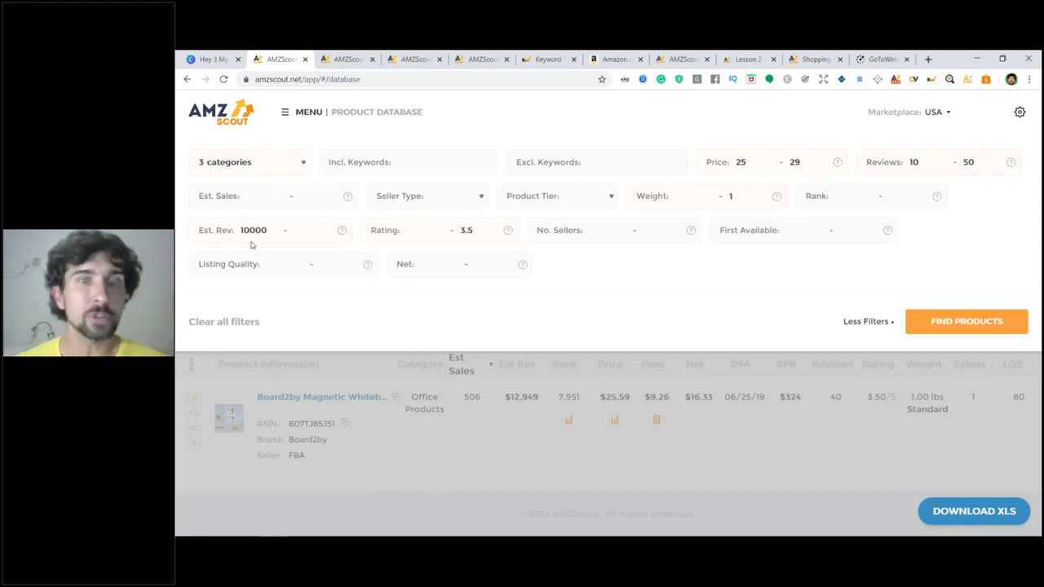
click(794, 426)
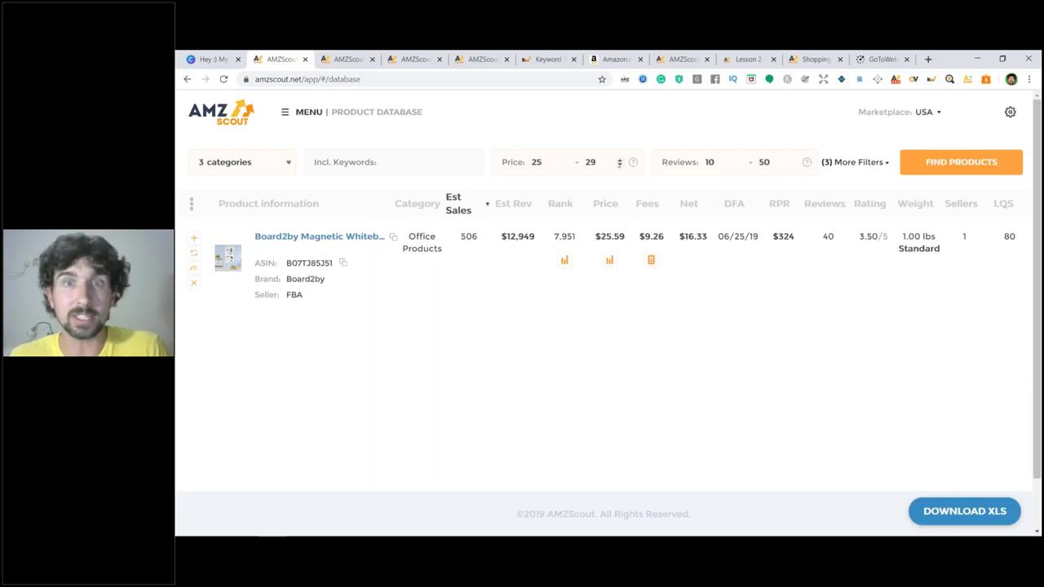
click(274, 163)
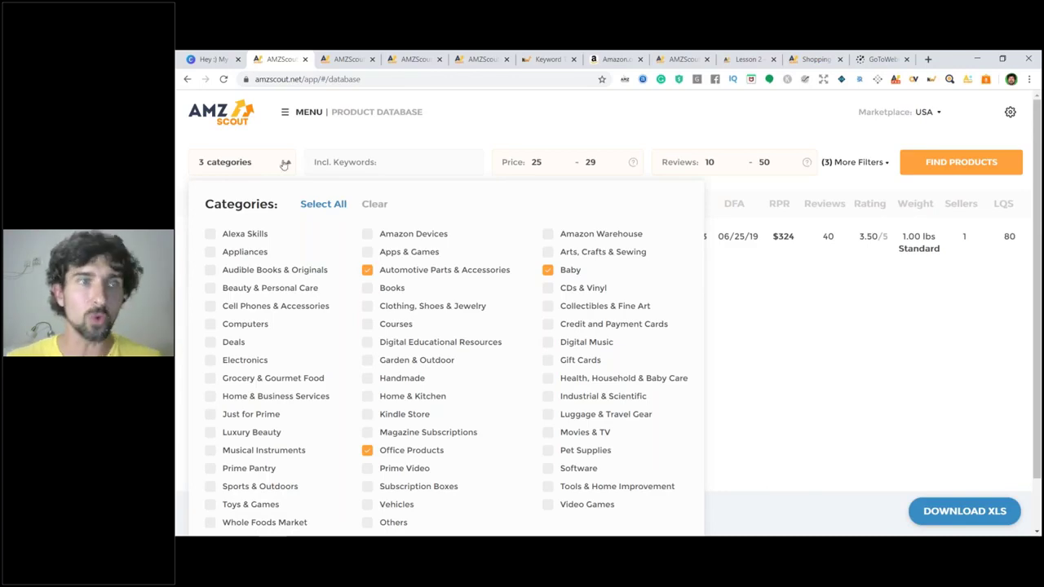
click(287, 163)
click(288, 167)
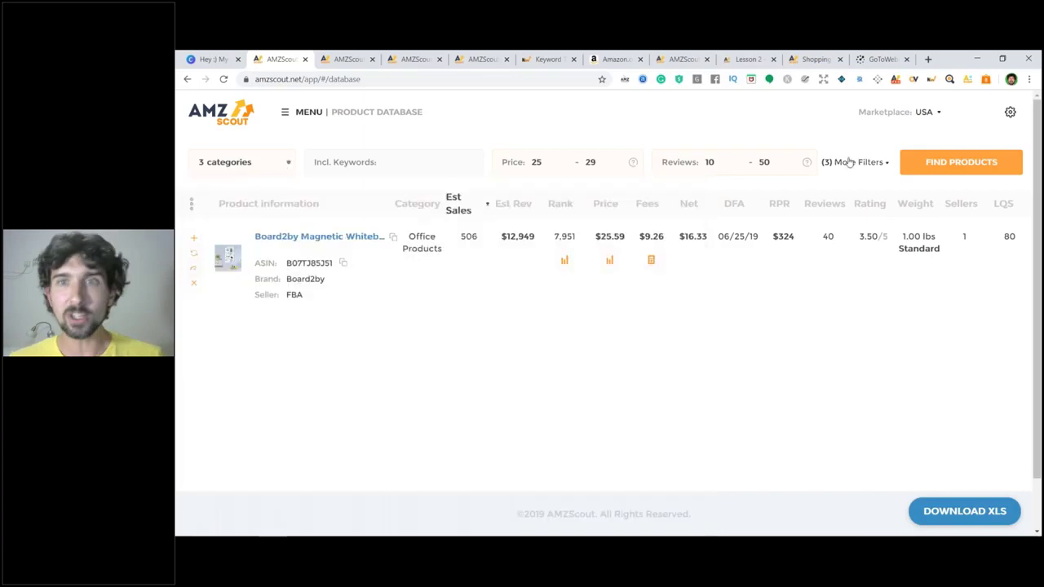
click(852, 162)
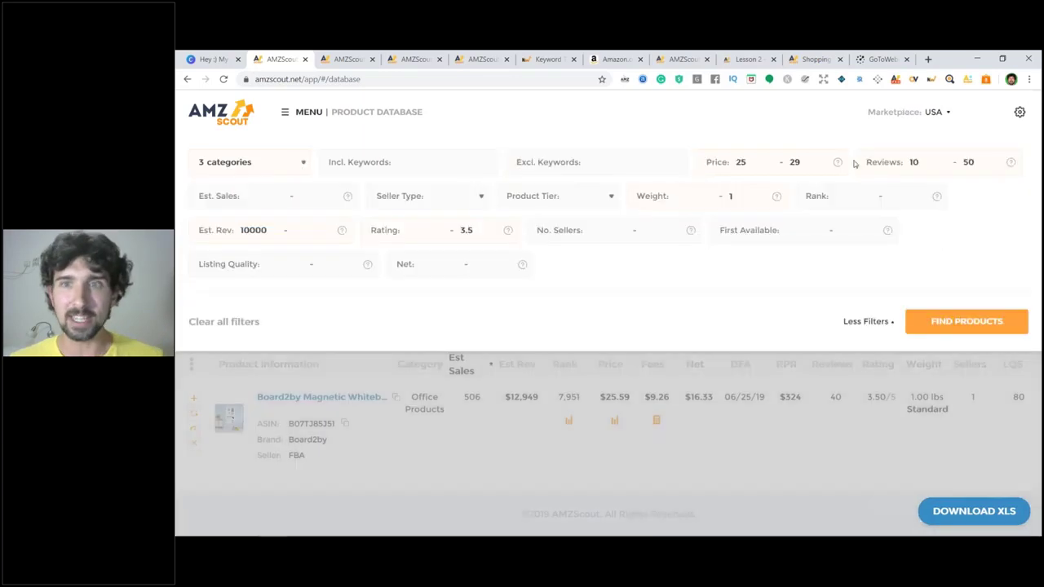
click(868, 467)
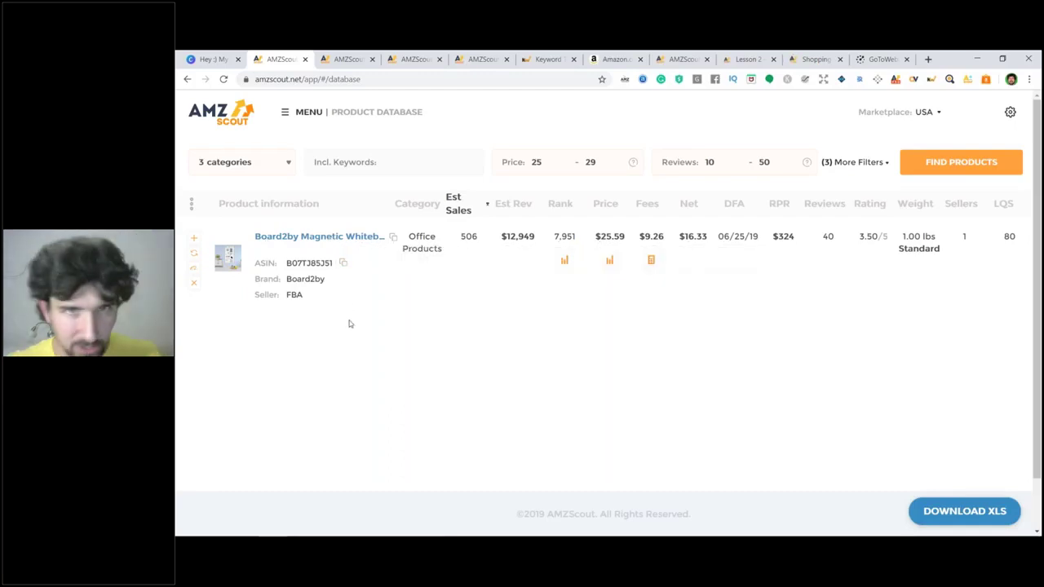
- Open the Board2by magnetic whiteboard's Amazon listing in a new tab, examine the product page, and close it
right_click(303, 238)
click(322, 274)
click(333, 59)
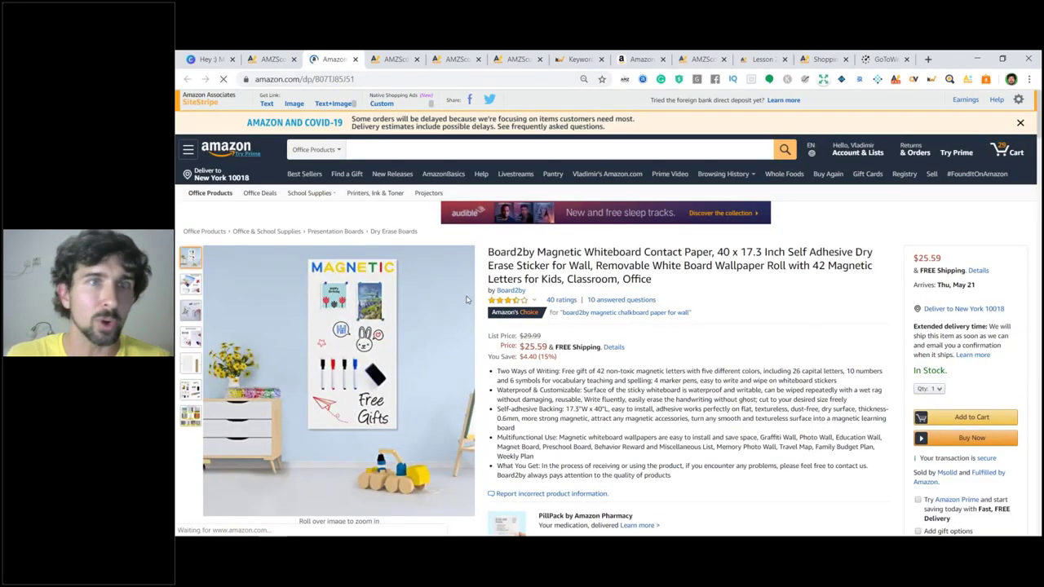
click(354, 59)
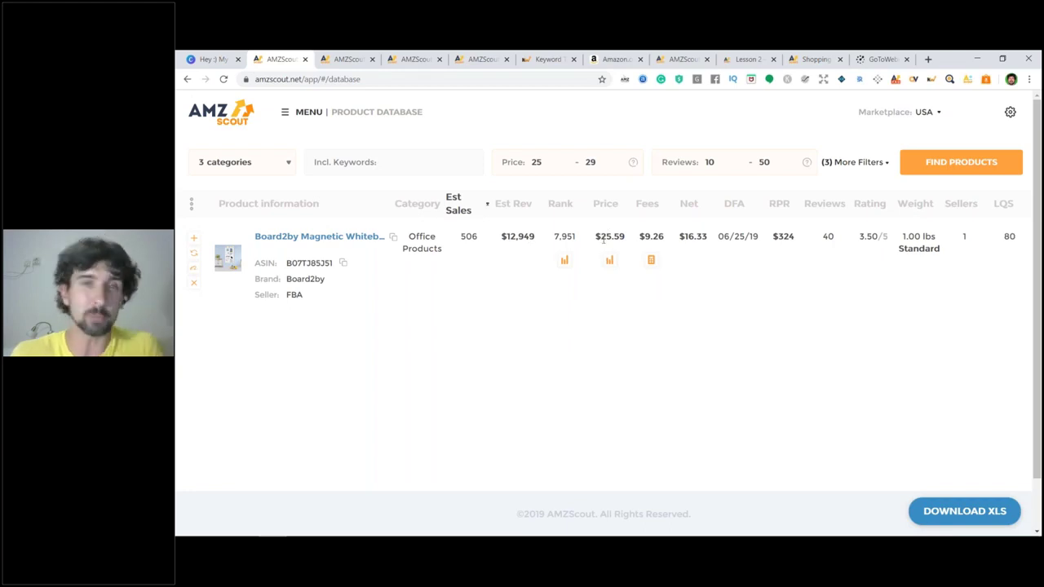
- Open the profit calculator for the Board2by magnetic whiteboard and set the product cost to $4
click(651, 260)
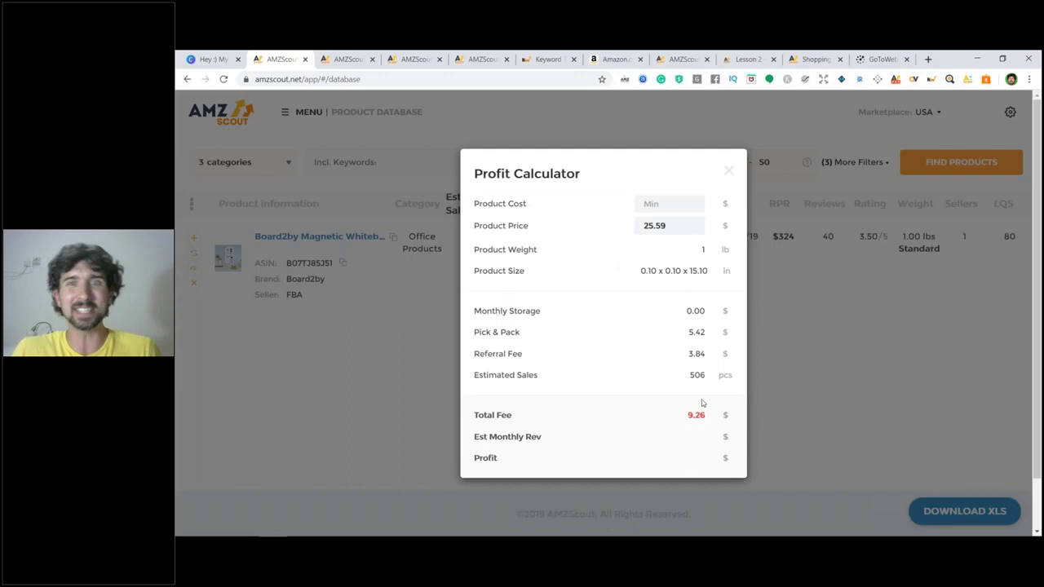
click(657, 205)
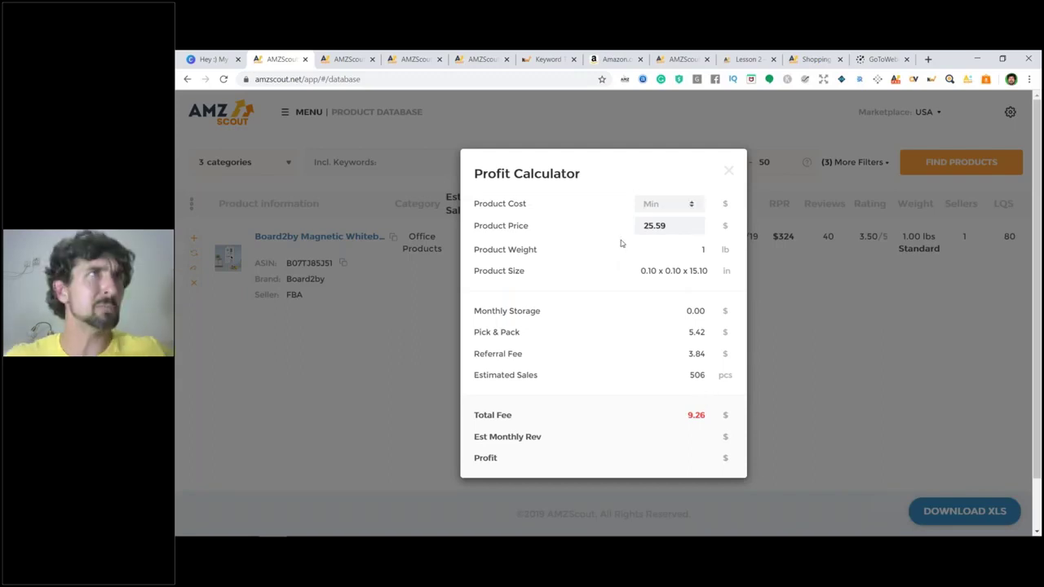
text(4)
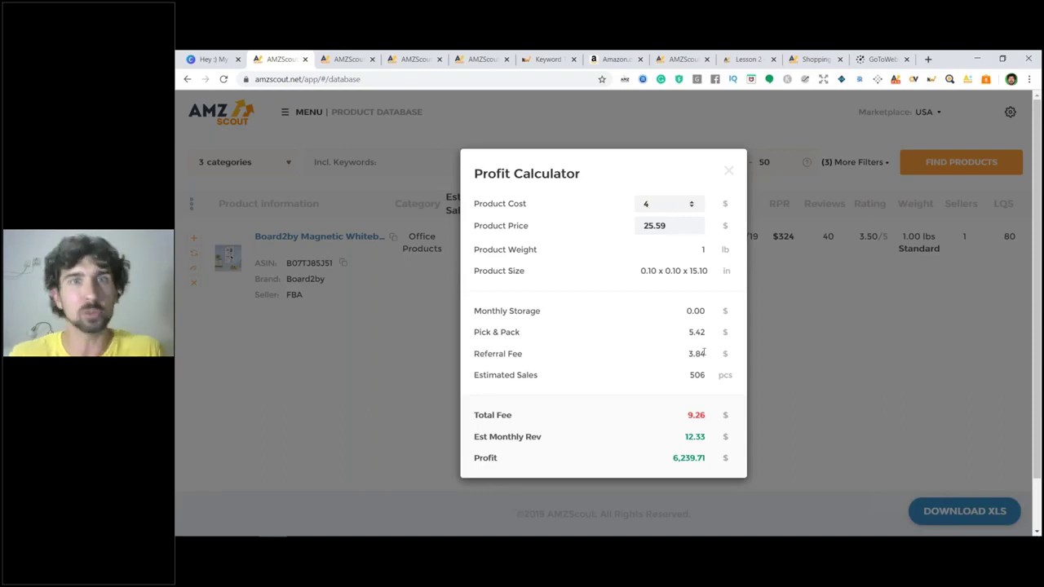
- Examine the product price, estimated monthly revenue and profit in the profit calculator, and close it
double_click(689, 437)
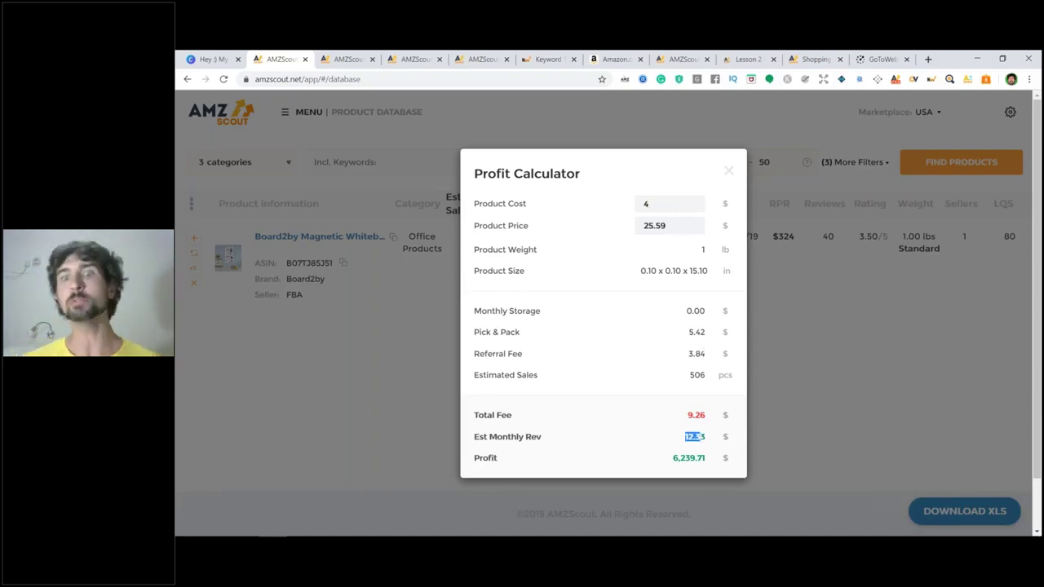
click(702, 440)
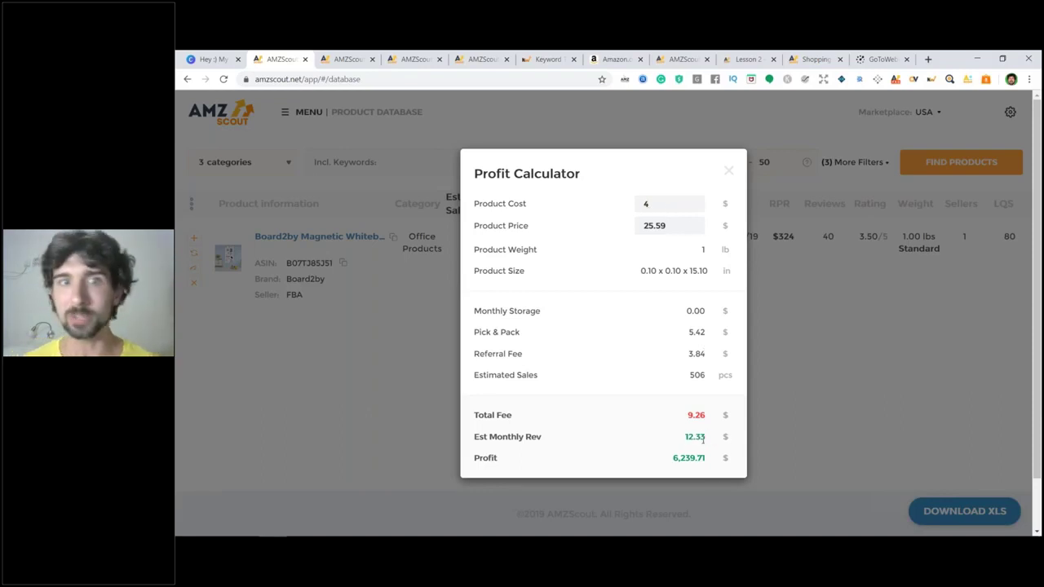
double_click(652, 226)
double_click(691, 437)
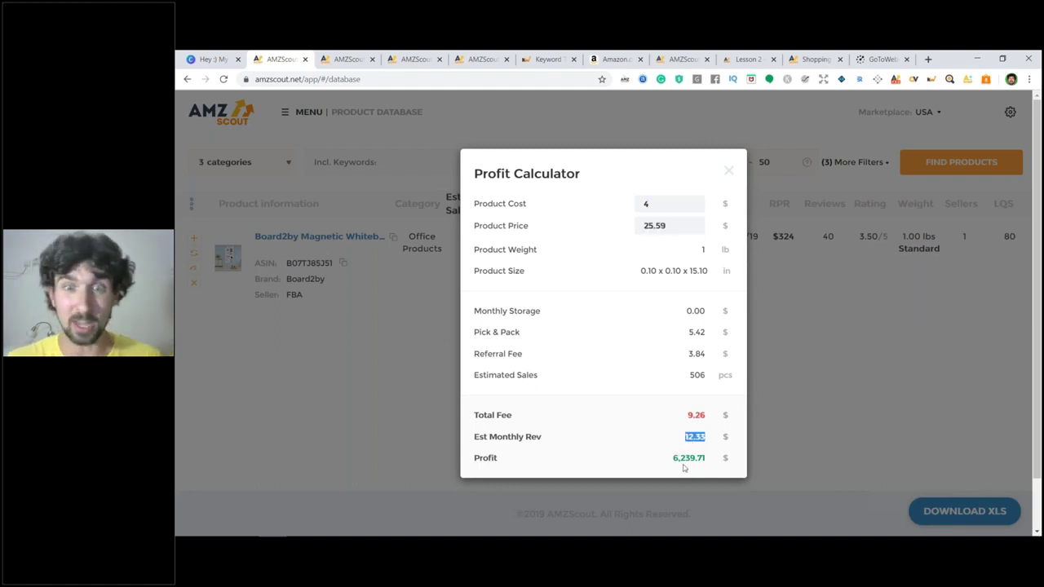
click(781, 361)
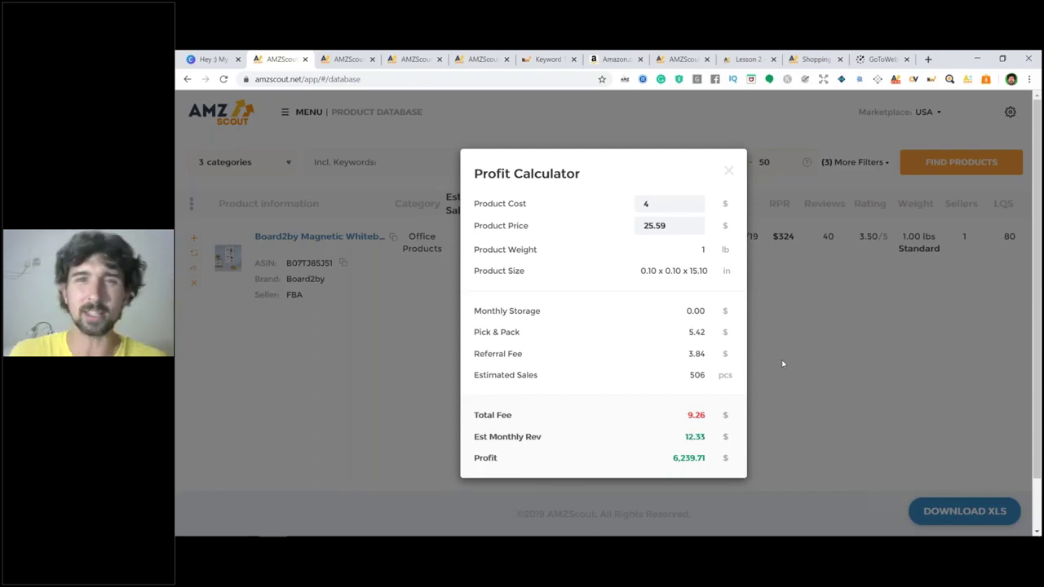
click(729, 170)
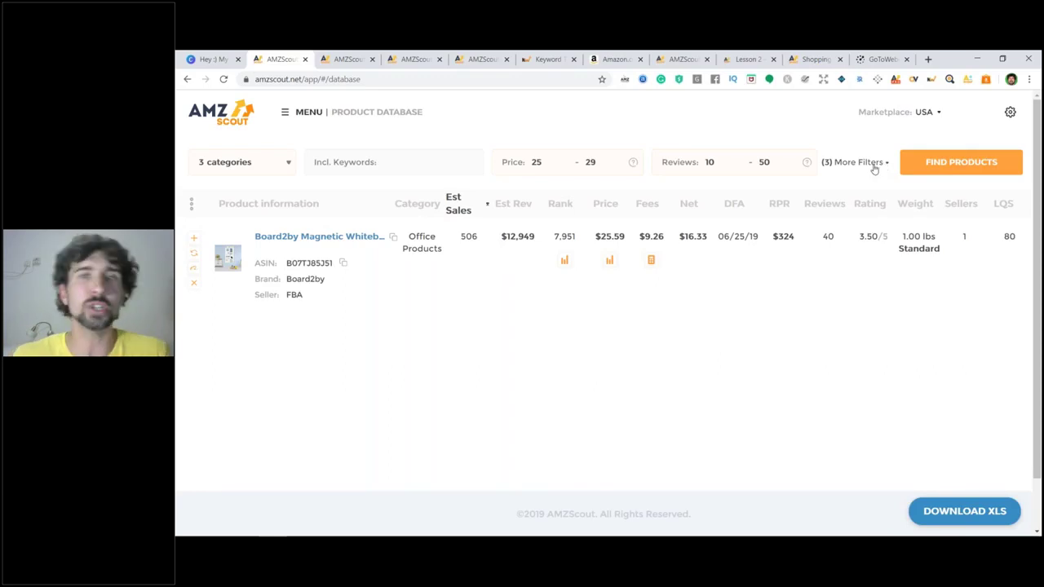
- Open the Product Tracker and examine the GRILLART grill brush's one-month sales and rank chart and its additional product info
click(317, 115)
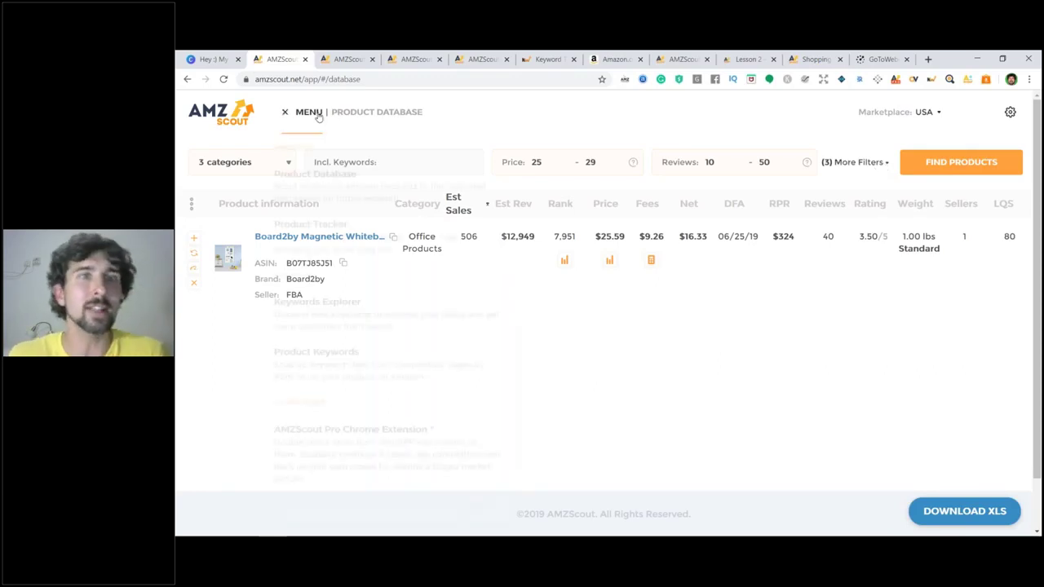
click(327, 223)
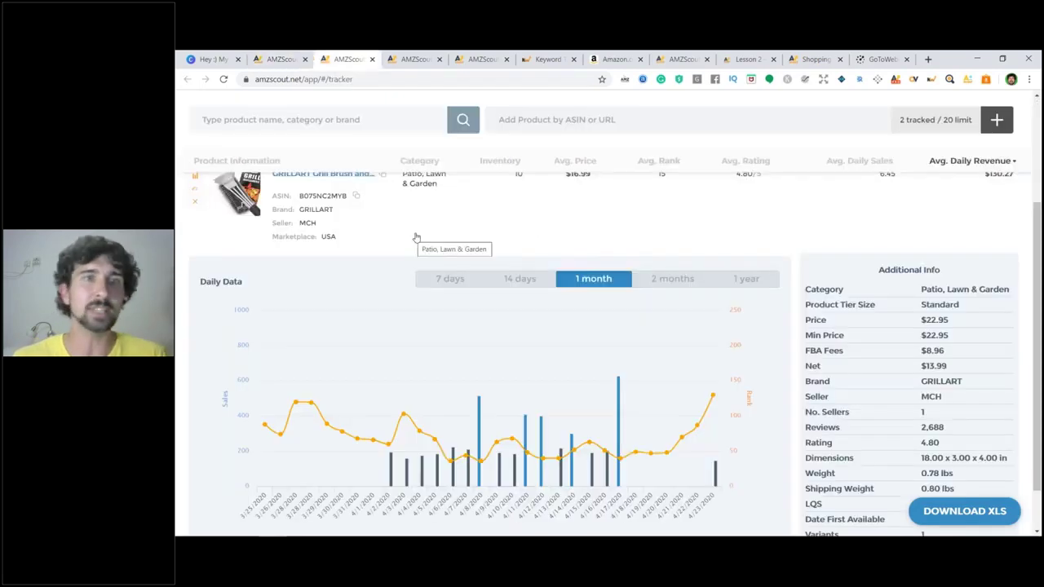
scroll(414, 236, up, 3)
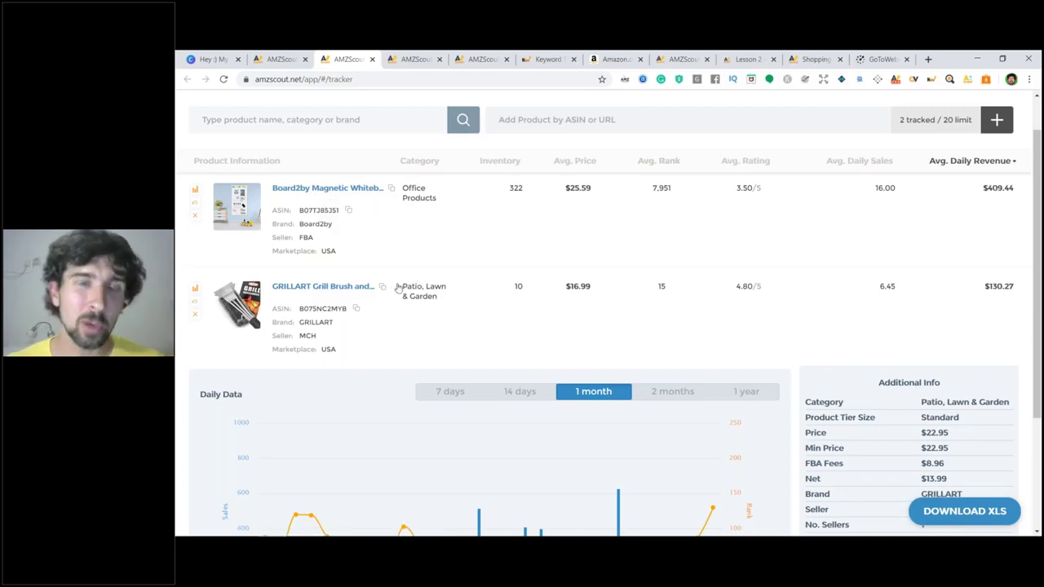
scroll(433, 309, down, 2)
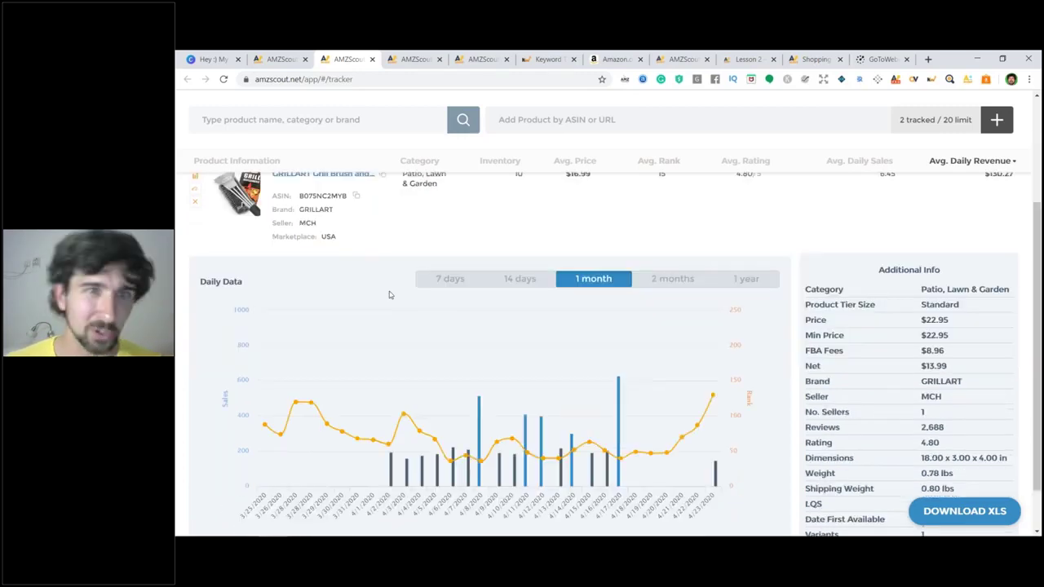
scroll(433, 310, up, 1)
scroll(433, 310, down, 1)
mouse_move(444, 461)
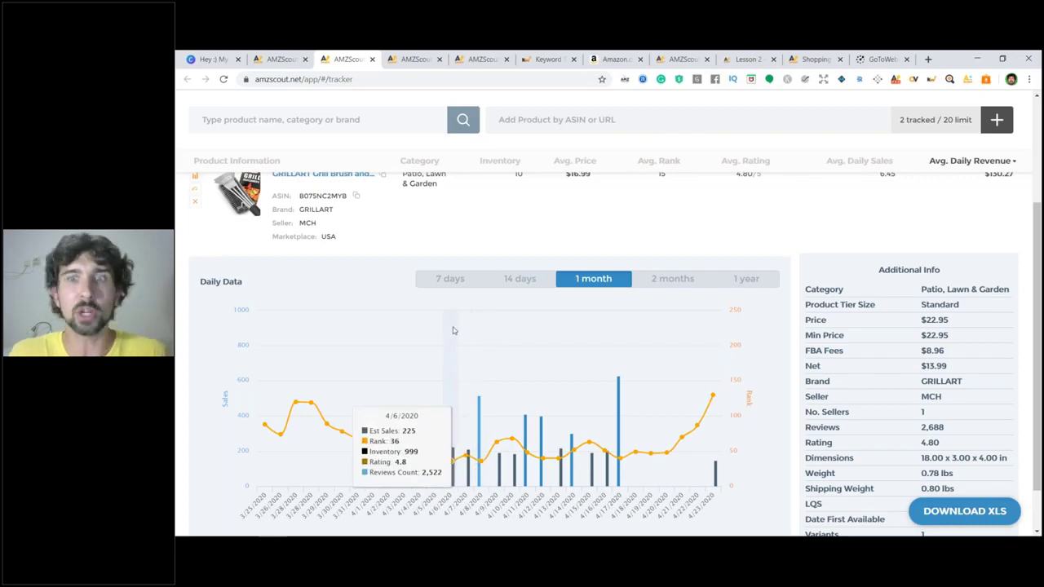
scroll(883, 359, down, 1)
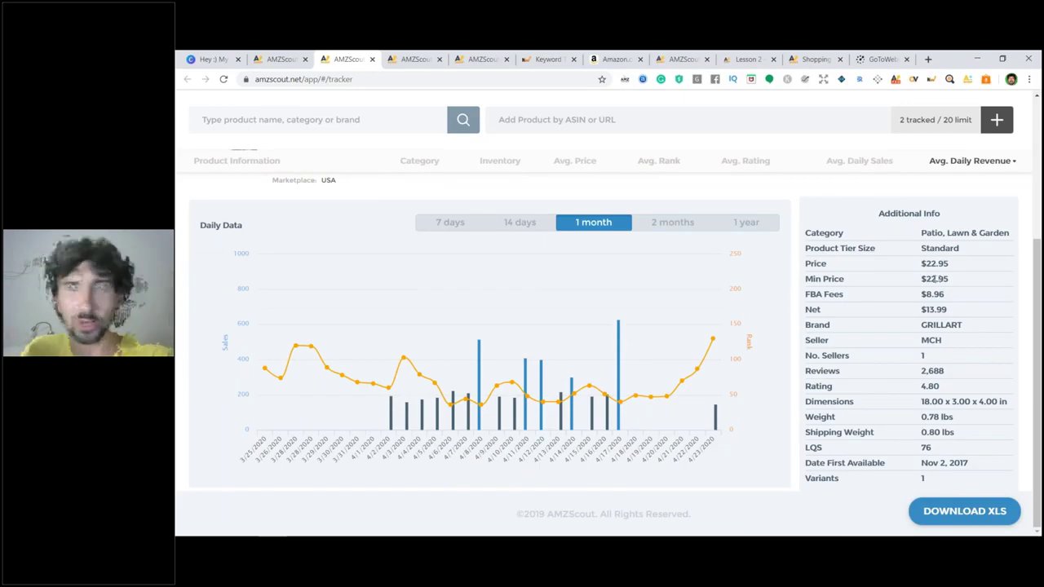
scroll(477, 251, up, 1)
- Display the available tools from the Product Database and view the Keywords Explorer results for "grill brush"
click(279, 59)
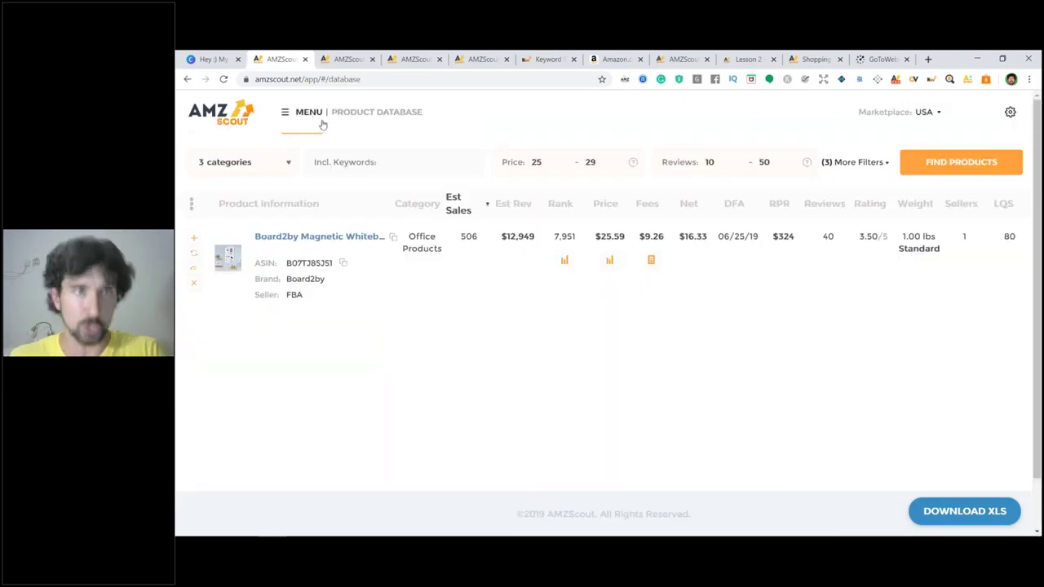
click(319, 116)
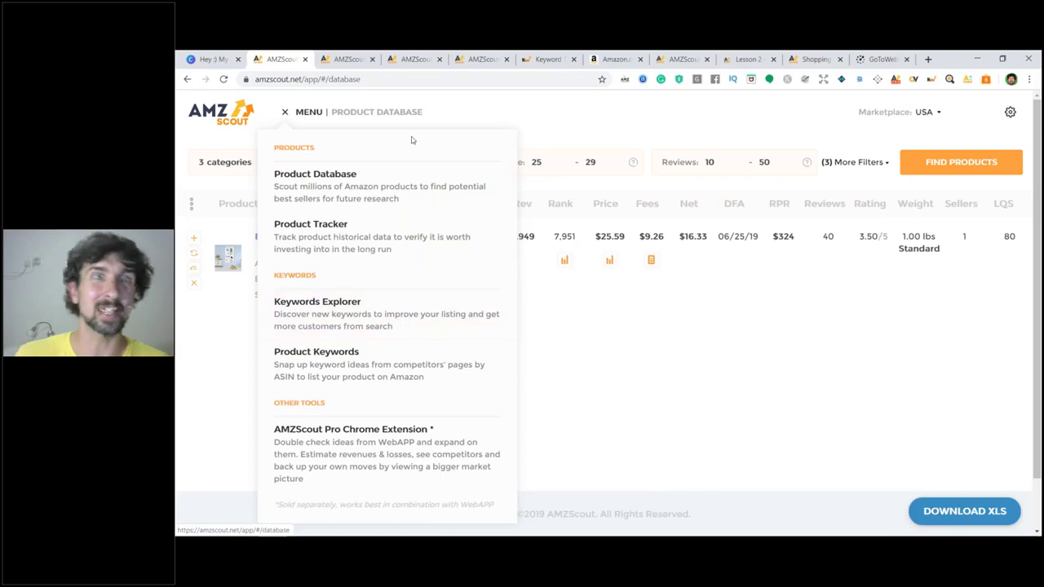
click(404, 59)
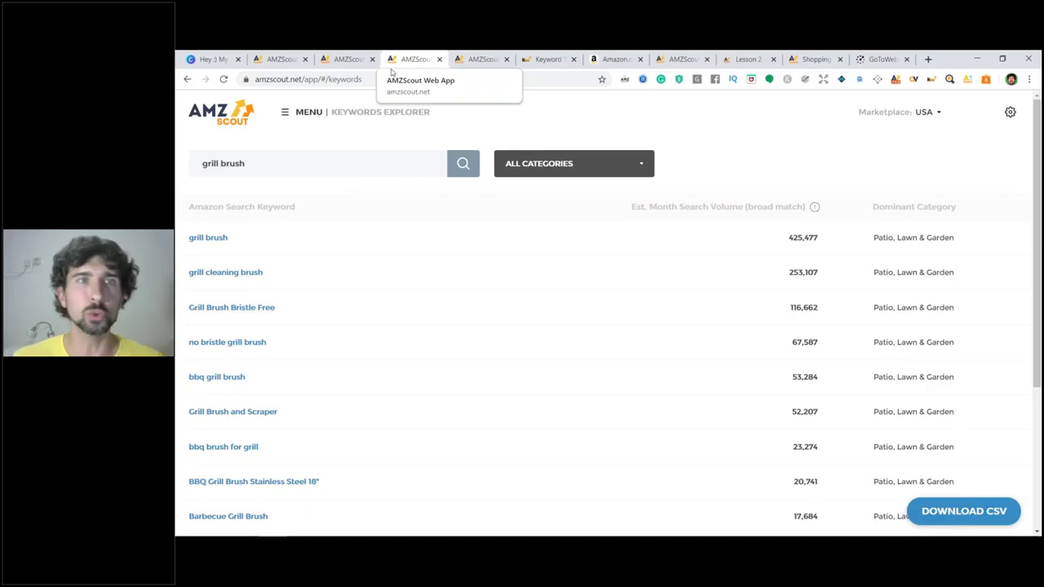
click(349, 59)
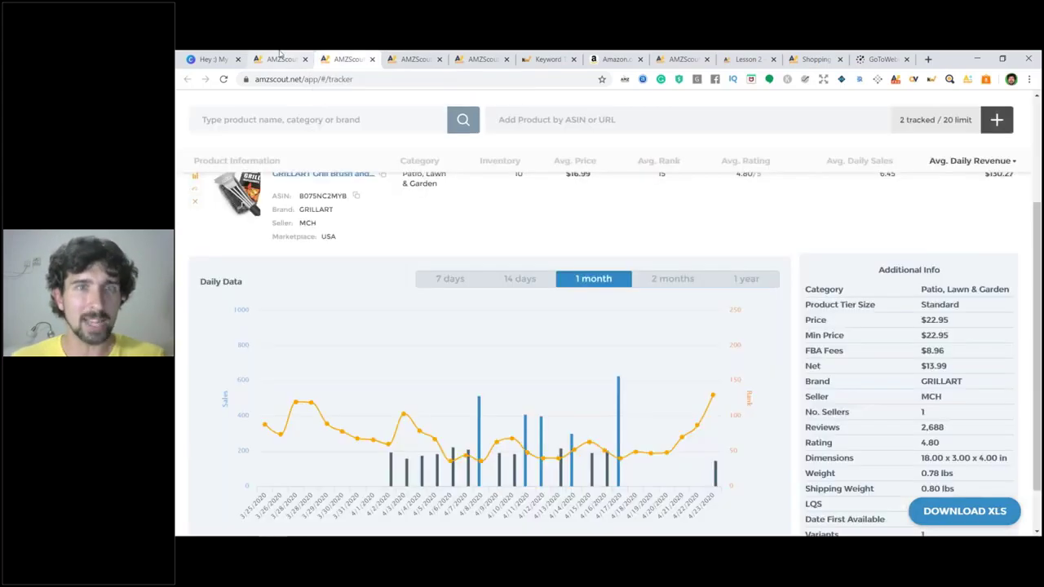
key(ctrl+shift+Tab)
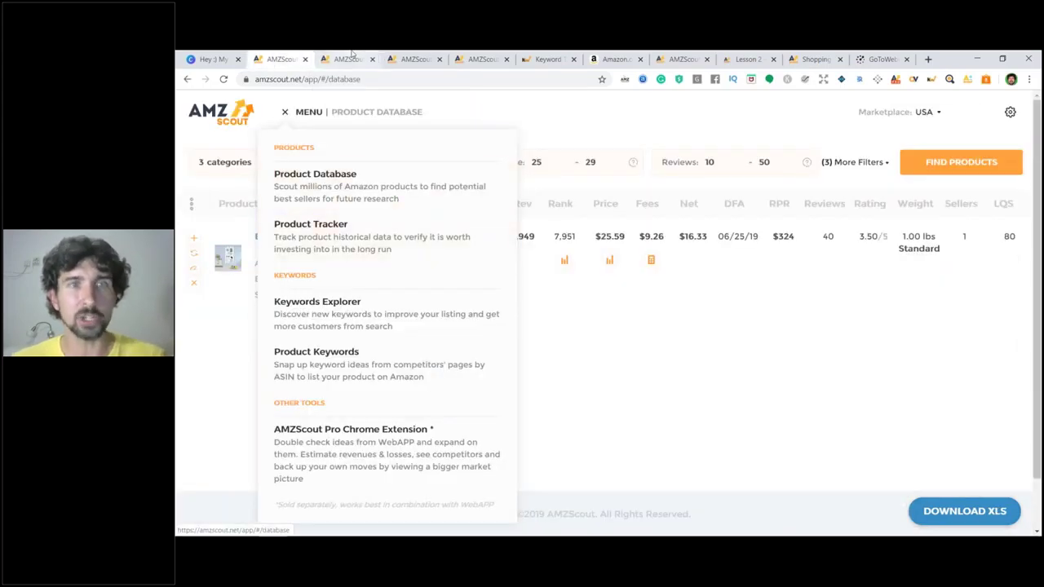
click(352, 54)
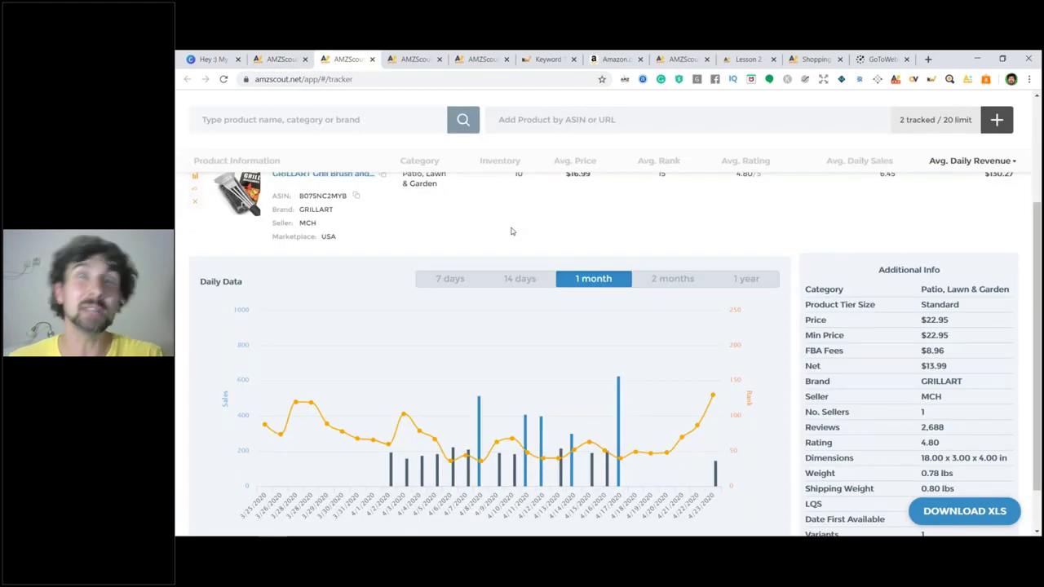
click(281, 56)
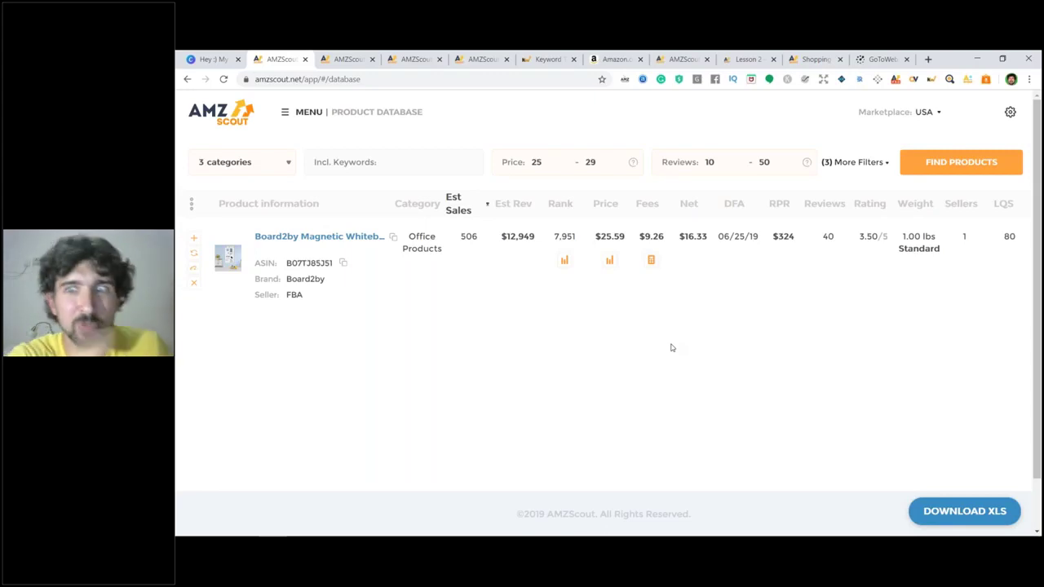
- Return to the Product Tracker and display the list of available AMZScout tools
key(ctrl+Tab)
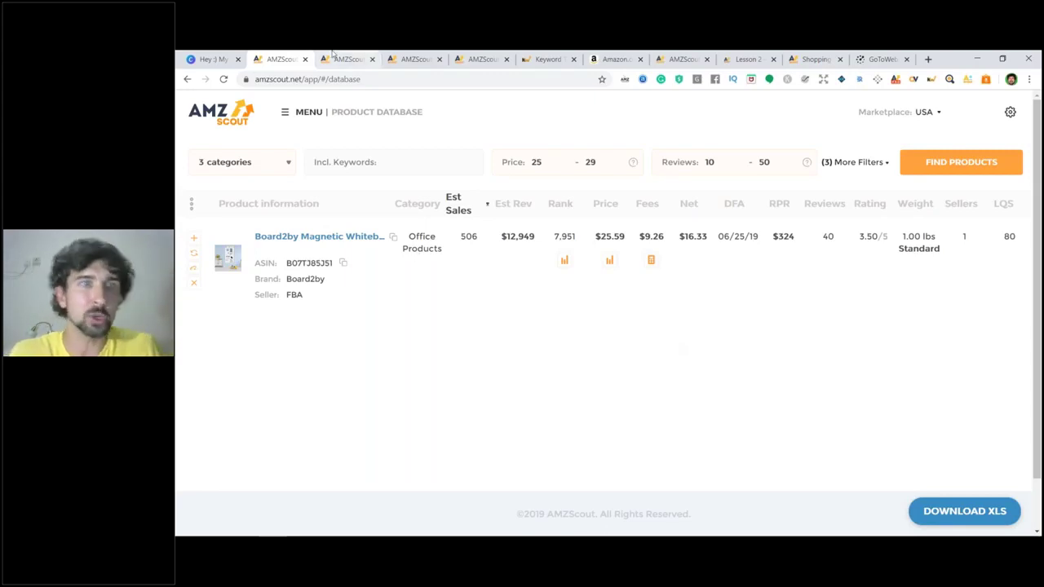
scroll(298, 189, up, 3)
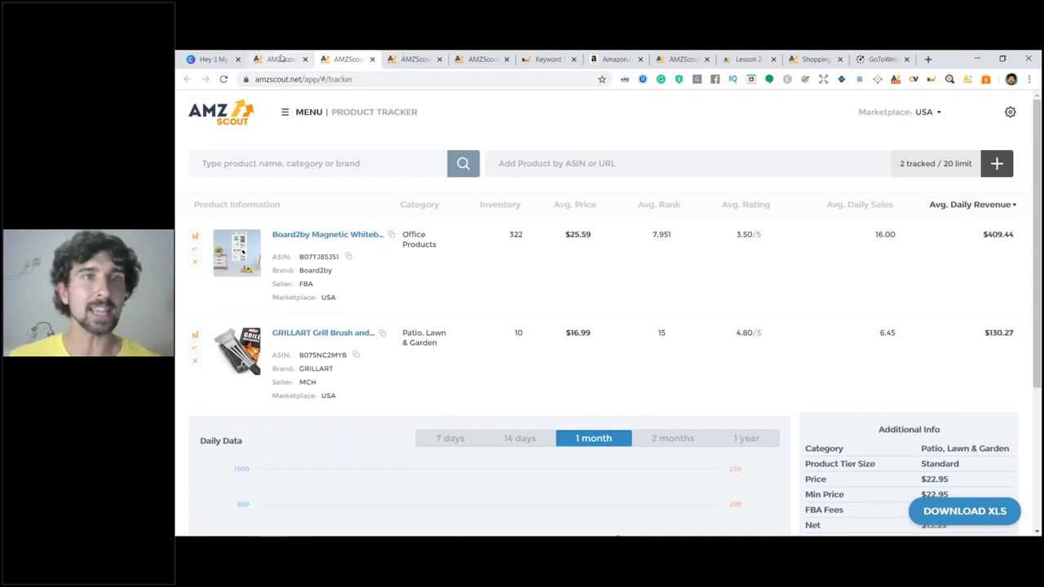
click(315, 114)
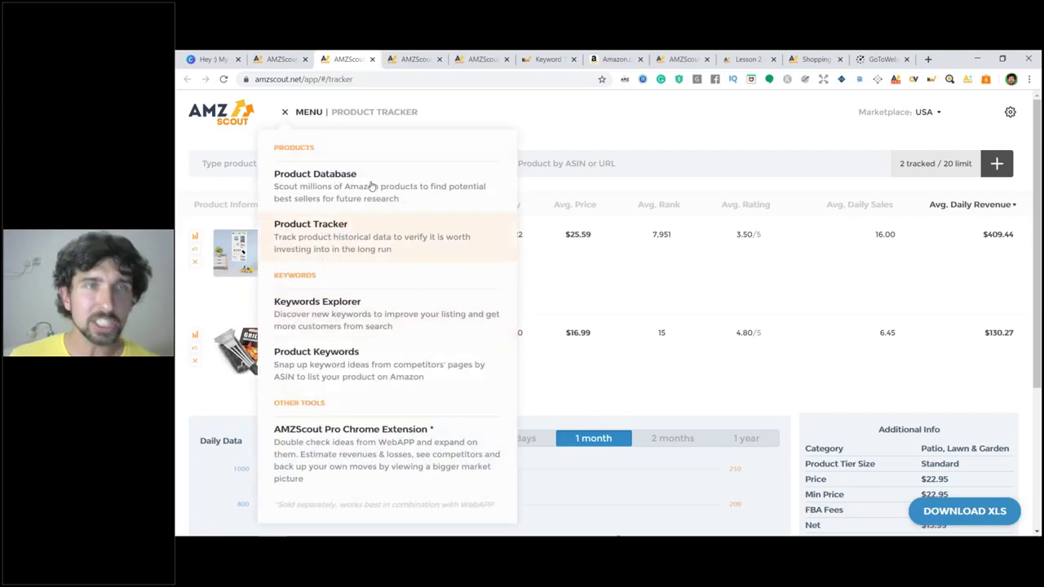
- Examine the Keywords Explorer suggestions for "grill brush" with their estimated monthly search volumes and dominant categories
click(414, 59)
triple_click(261, 163)
click(334, 165)
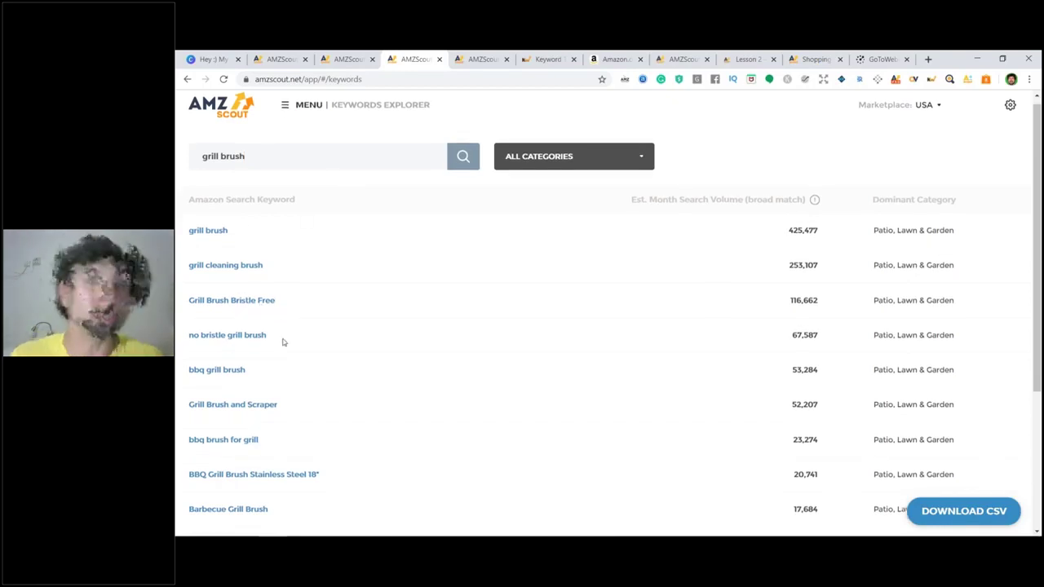
scroll(271, 331, down, 1)
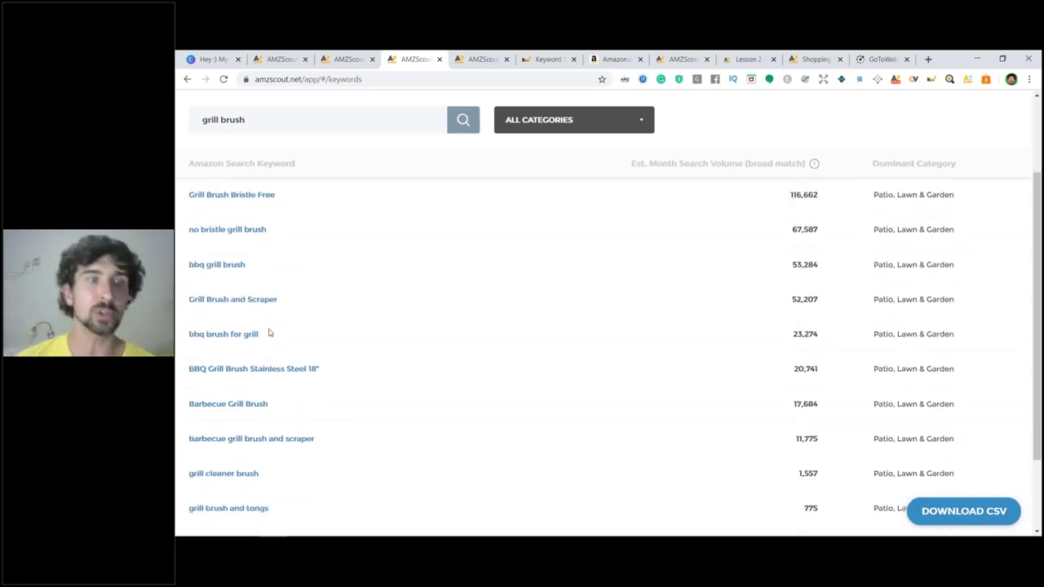
scroll(270, 333, down, 2)
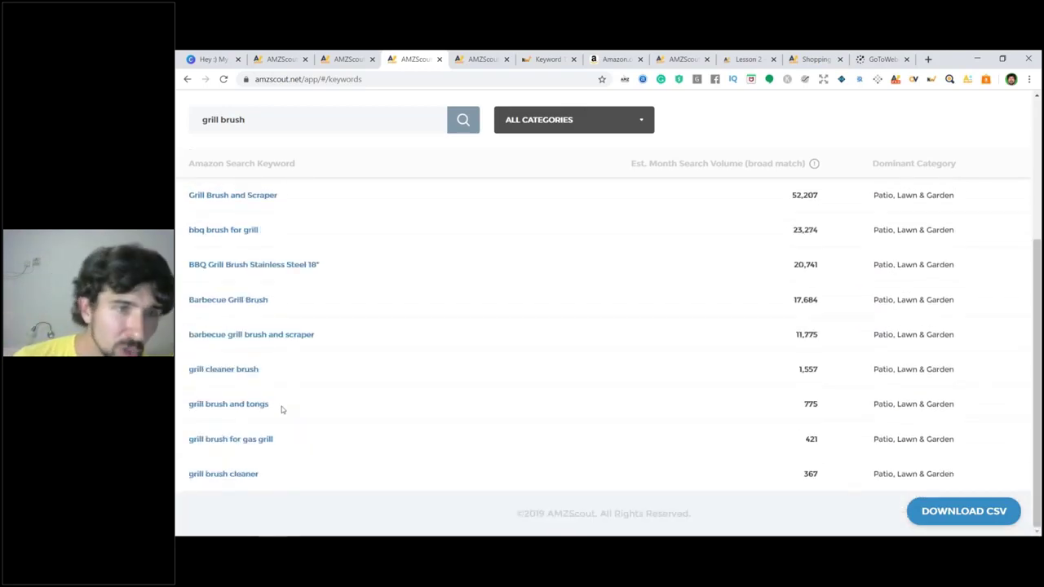
scroll(281, 410, up, 3)
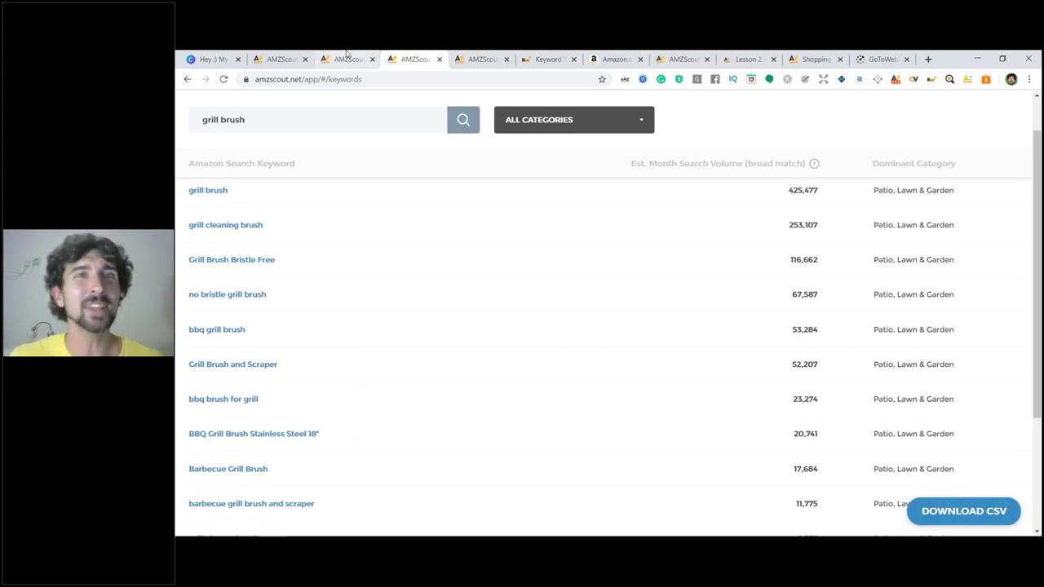
- Revisit the GRILLART grill brush in the Product Tracker and examine the Product Keywords list for its ASIN B075NC2MYB
click(346, 57)
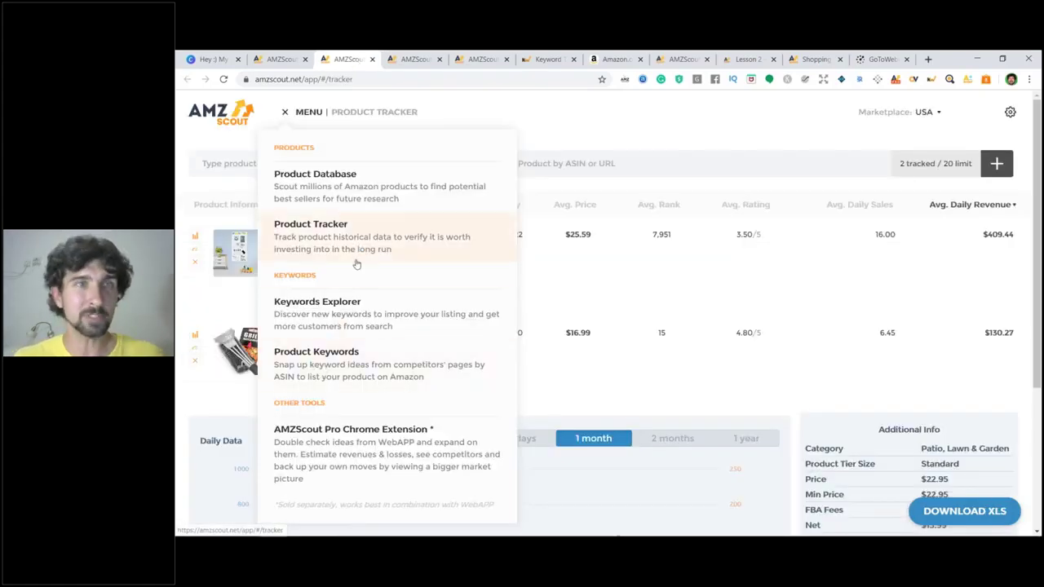
key(ctrl+Tab)
click(348, 61)
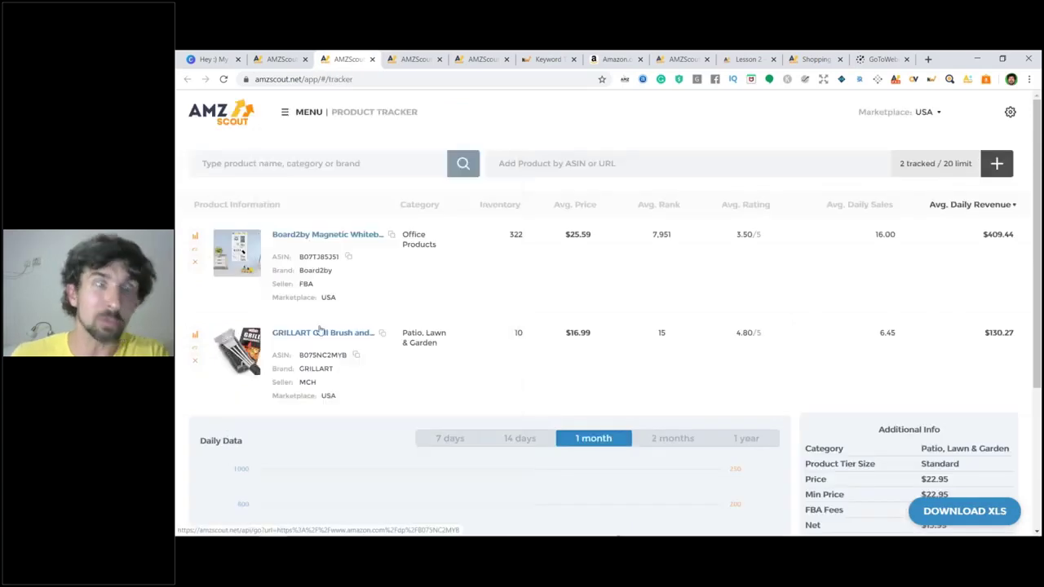
click(482, 59)
double_click(272, 163)
click(318, 163)
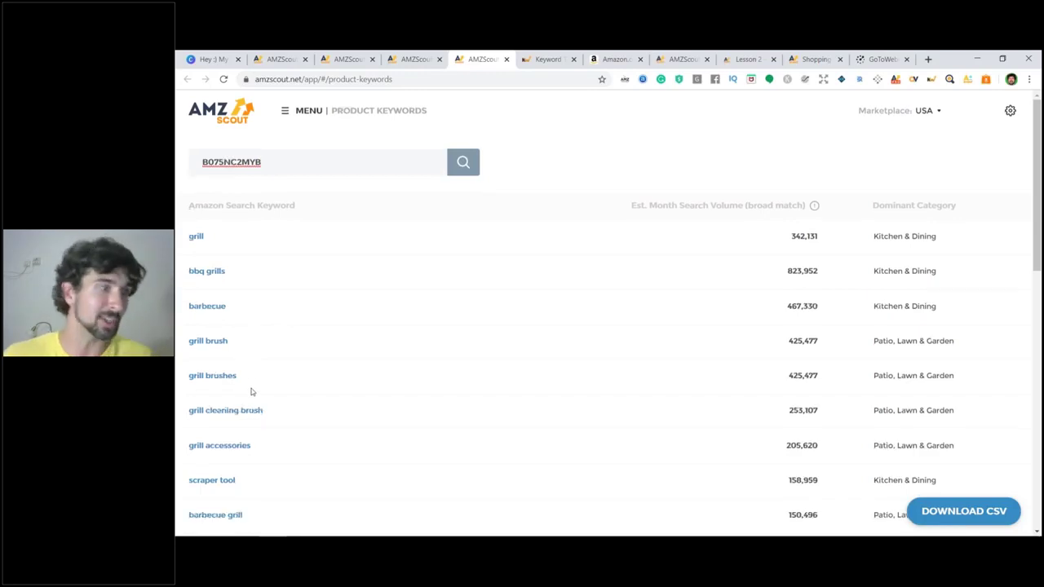
scroll(252, 392, down, 1)
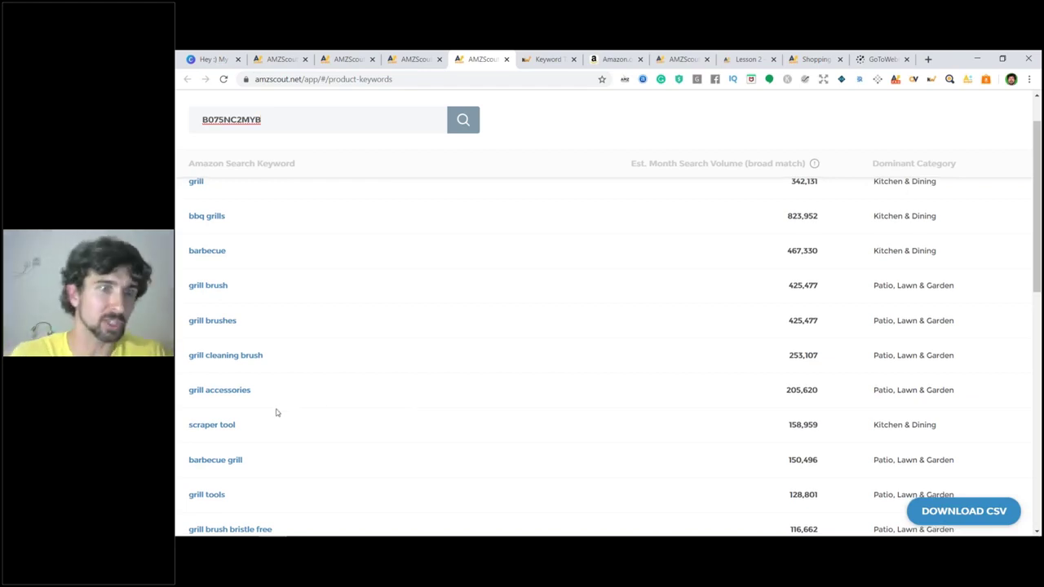
scroll(274, 477, down, 1)
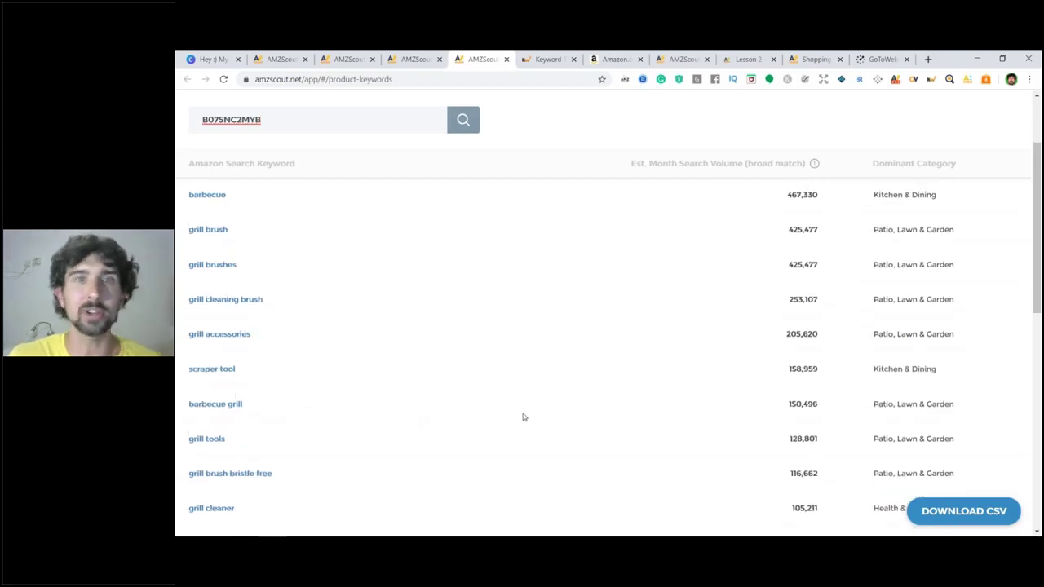
scroll(518, 416, up, 2)
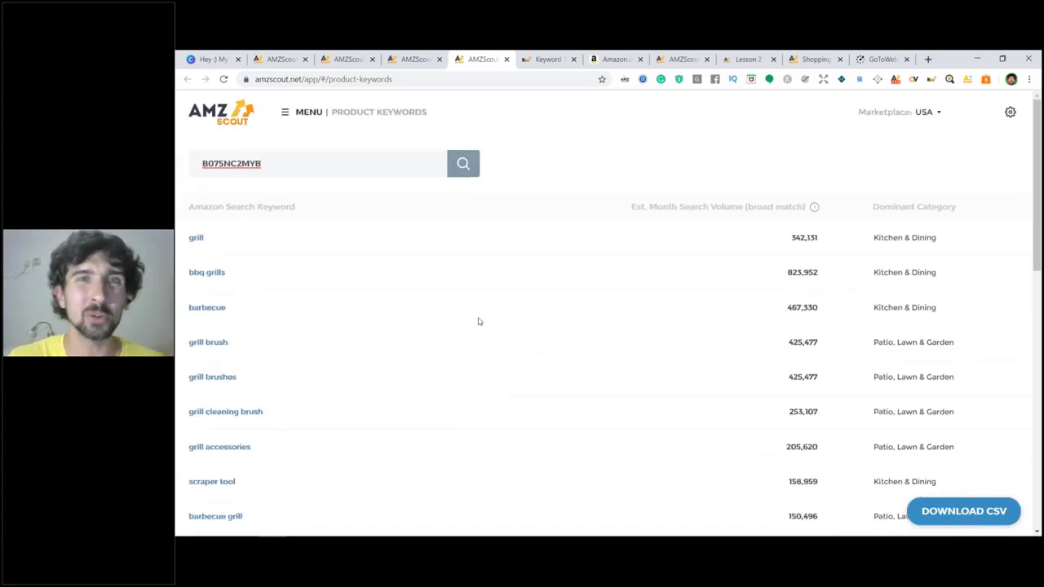
- Open the Keyword Tracker and display the rank history chart of the GRILLART product's "grill brush" keyword
click(542, 60)
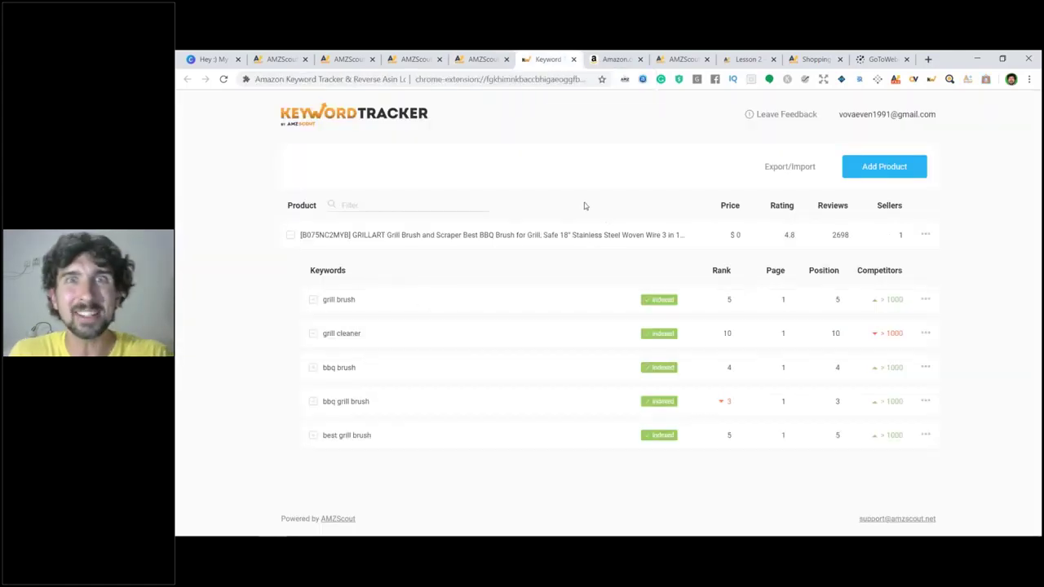
click(313, 300)
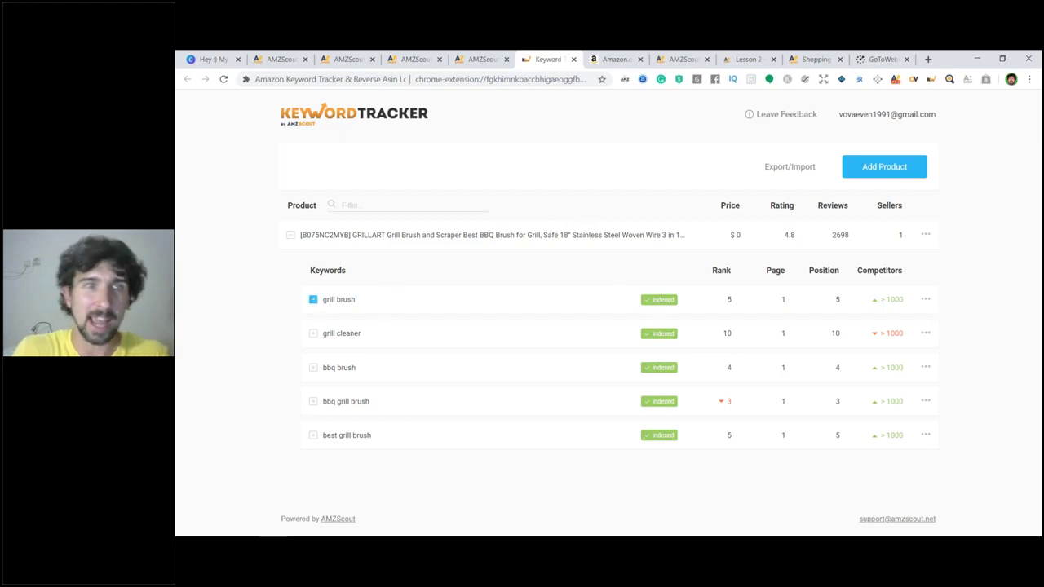
click(316, 302)
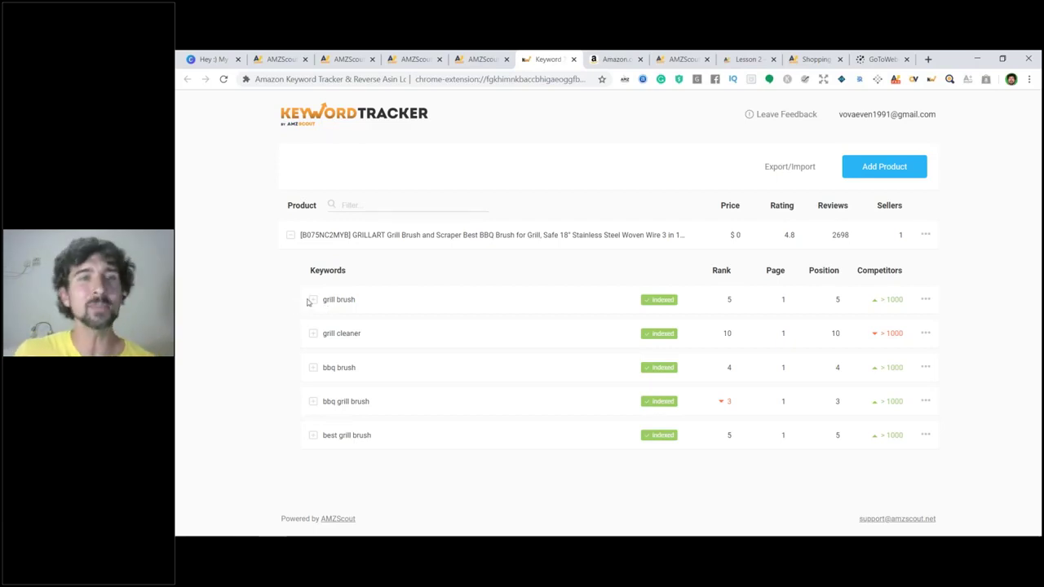
click(313, 300)
click(309, 300)
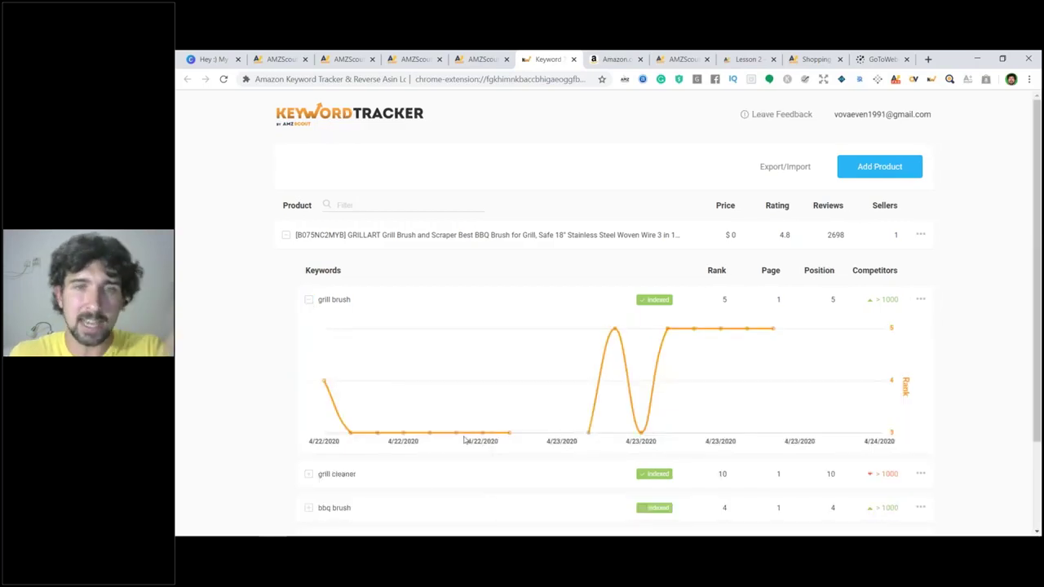
mouse_move(485, 437)
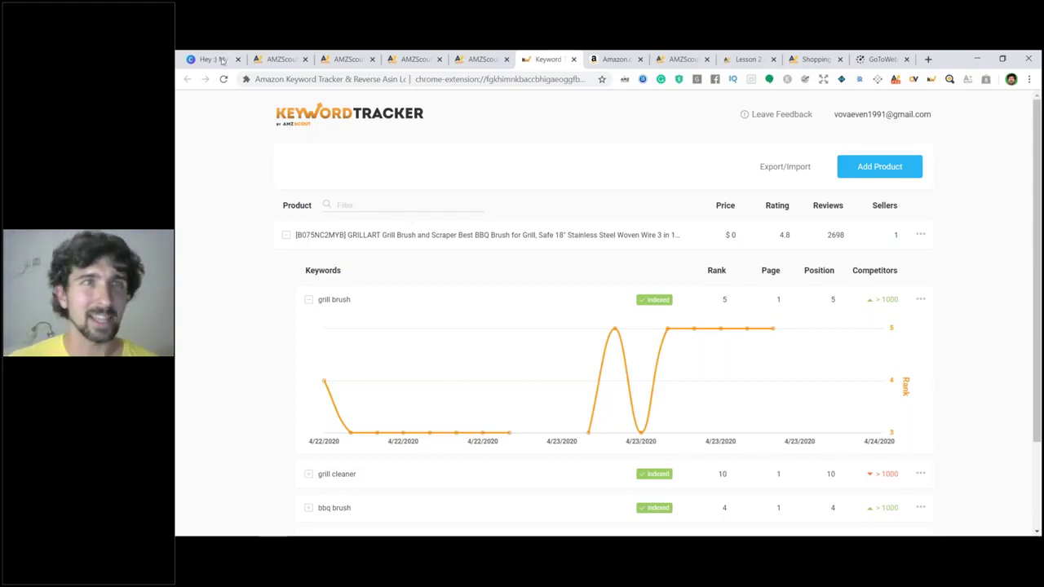
- Switch to the Canva presentation, present it from the AMZScout Web App slide to the AMZScout Extension Pro slide, and exit full screen
click(271, 57)
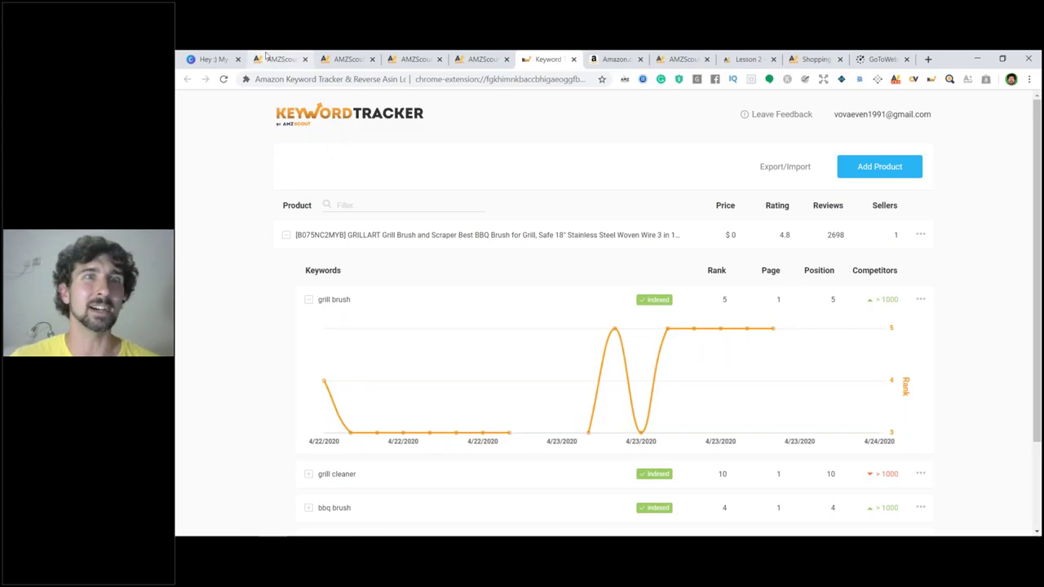
click(224, 63)
click(991, 106)
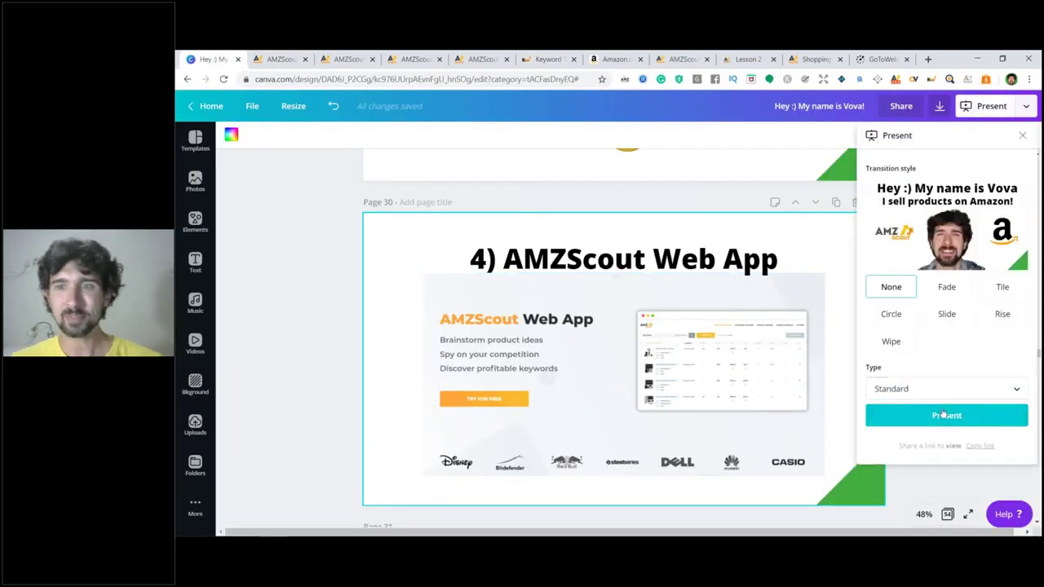
click(945, 415)
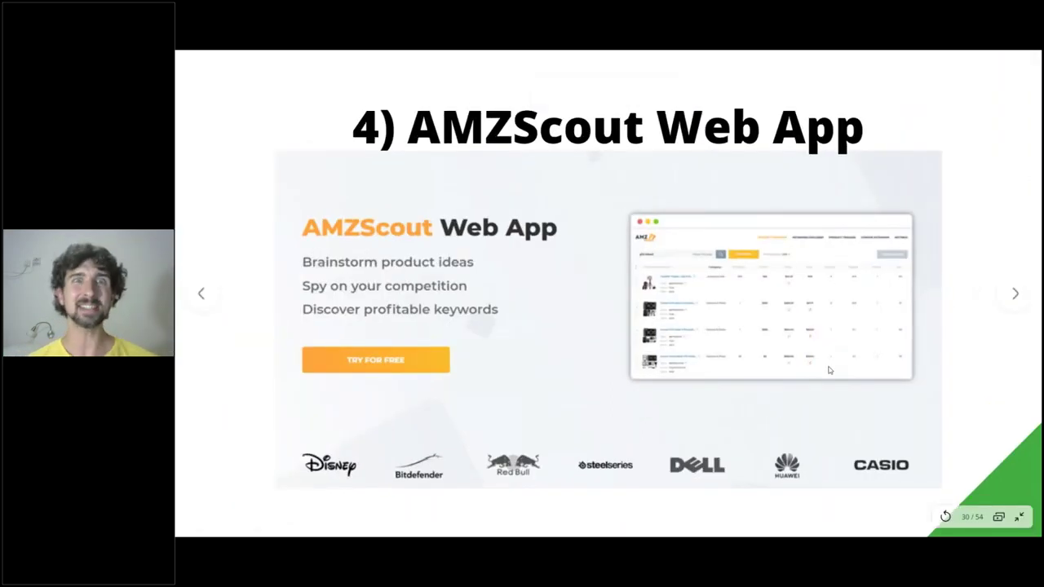
key(Right)
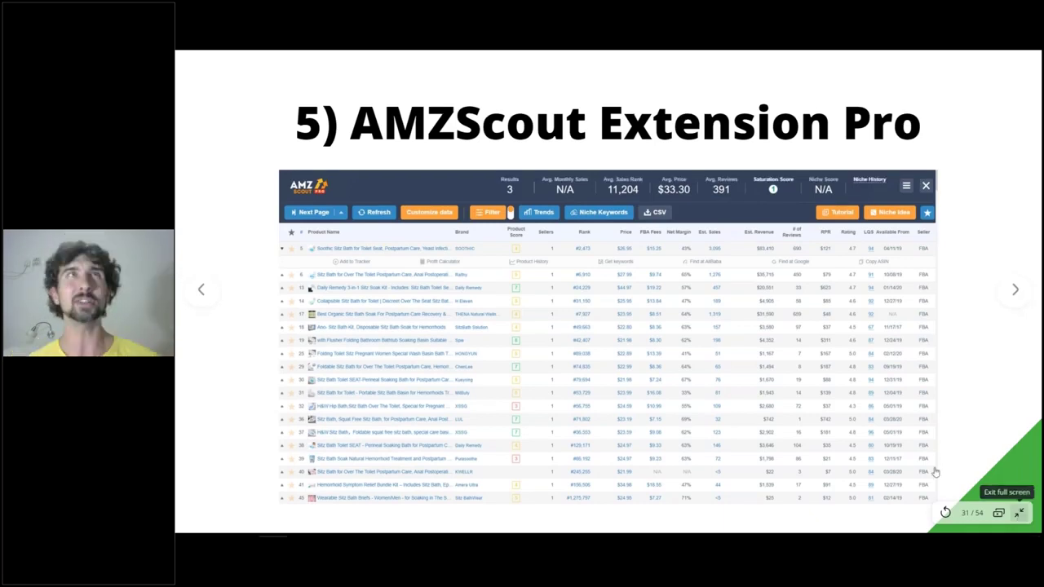
click(1019, 519)
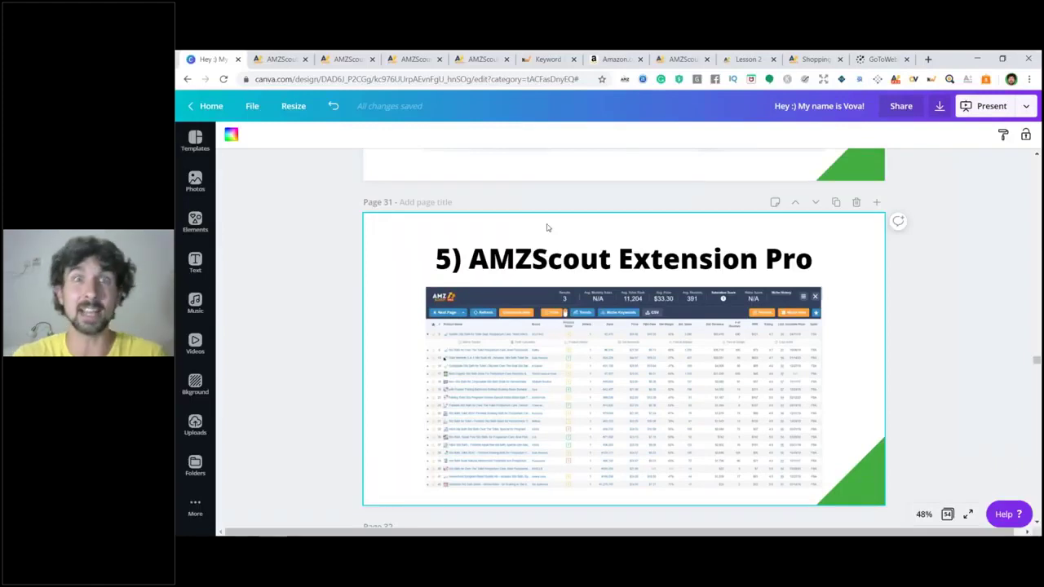
- Switch to the Amazon results for "kitchen scissors" and examine the products' prices, reviews, sellers, FBA fees, margins, listing quality and category ranks
click(602, 59)
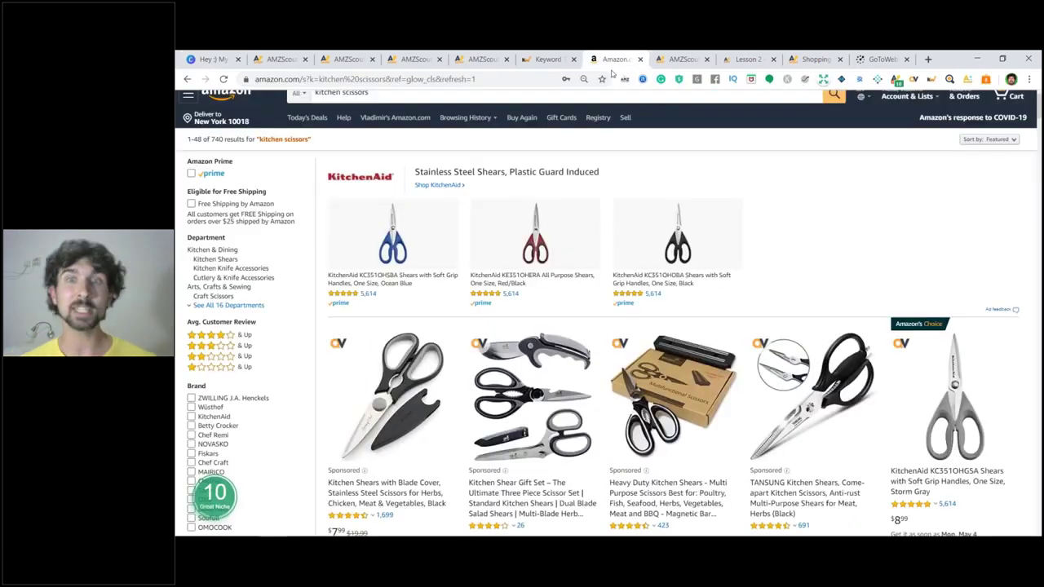
scroll(671, 262, down, 2)
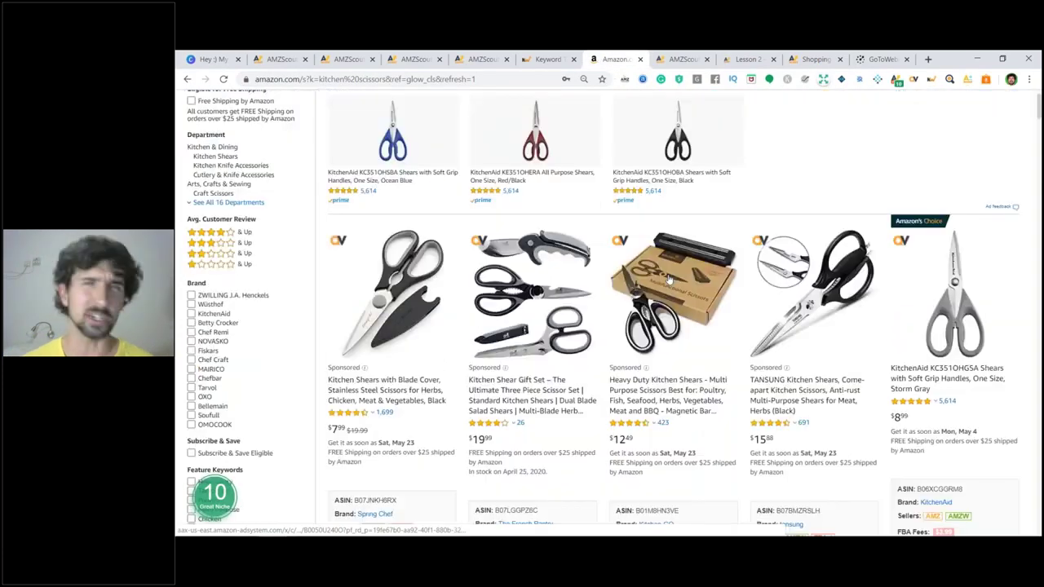
scroll(668, 280, down, 3)
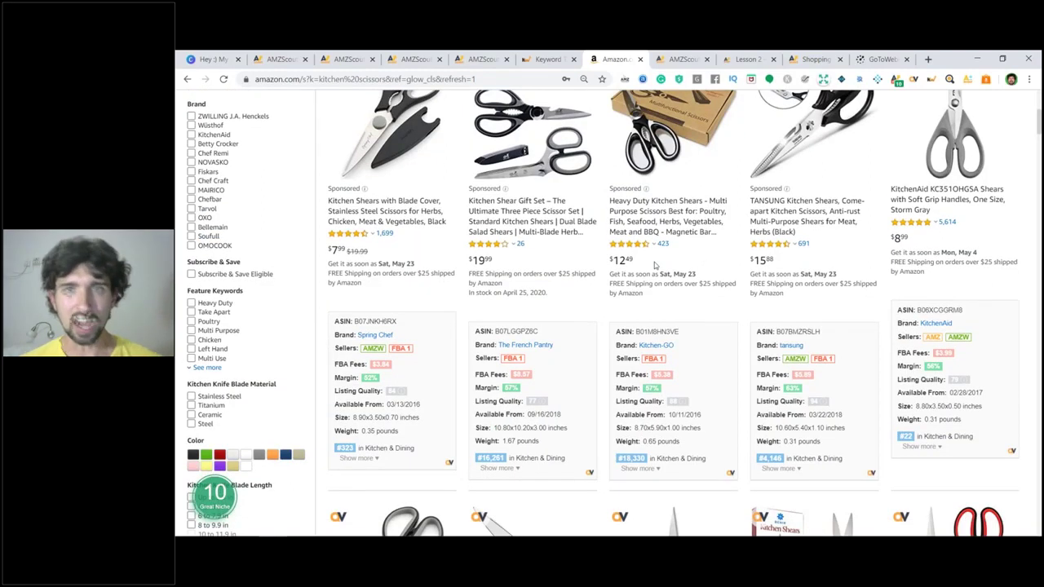
scroll(654, 264, down, 1)
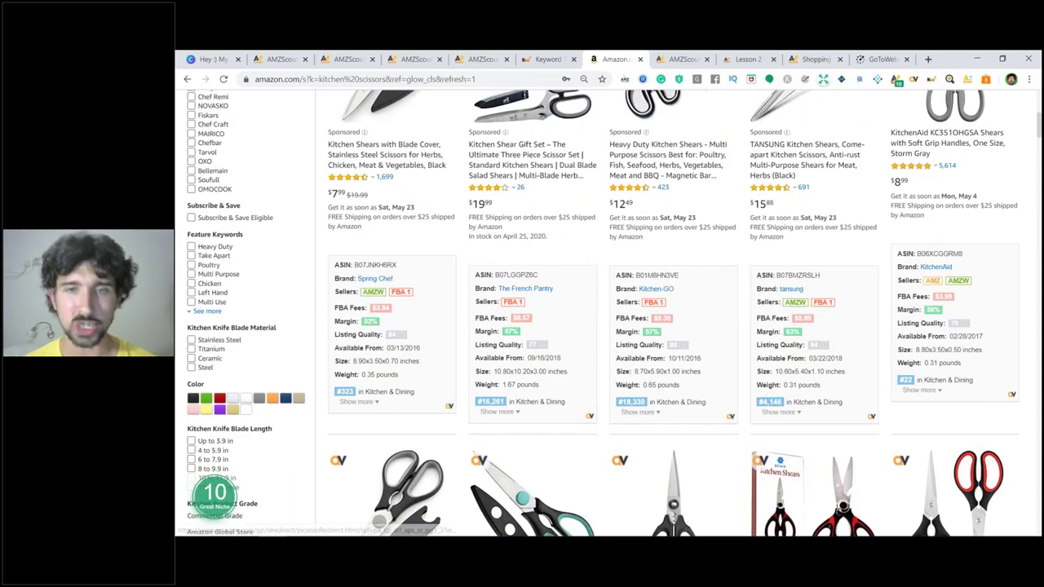
scroll(760, 217, up, 1)
scroll(734, 232, down, 1)
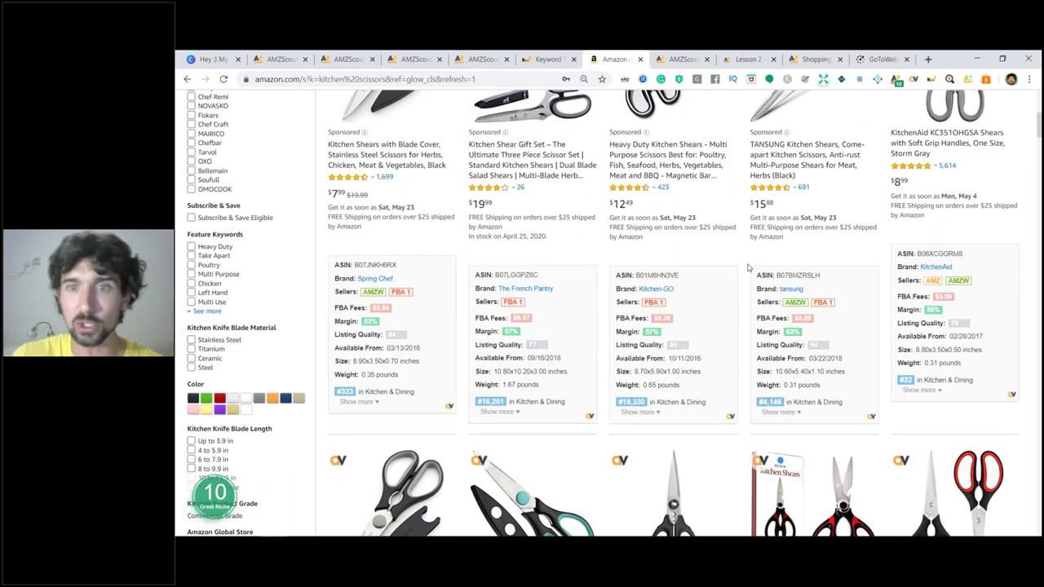
scroll(748, 266, up, 1)
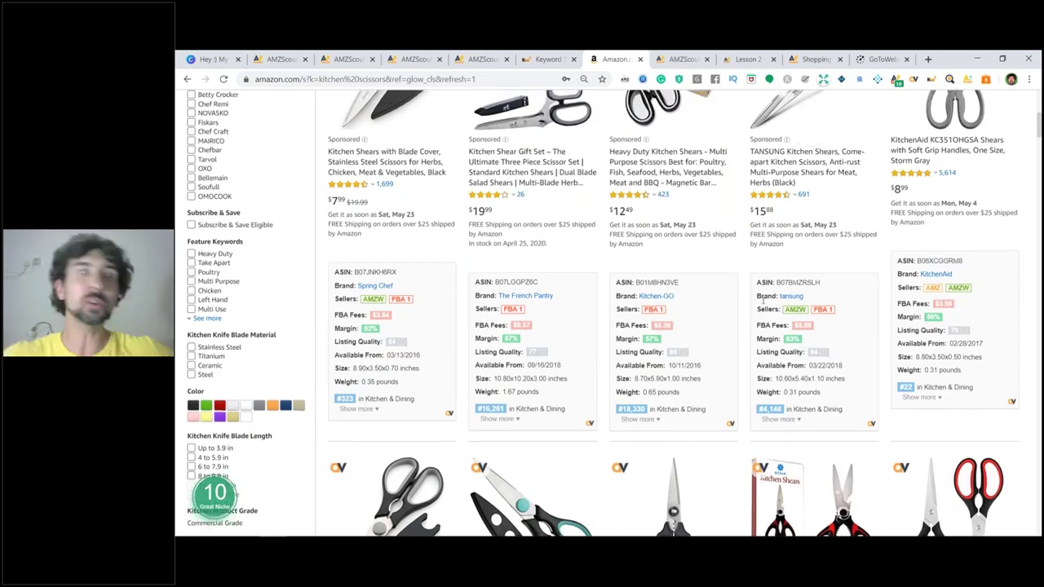
scroll(869, 480, up, 1)
scroll(869, 480, down, 1)
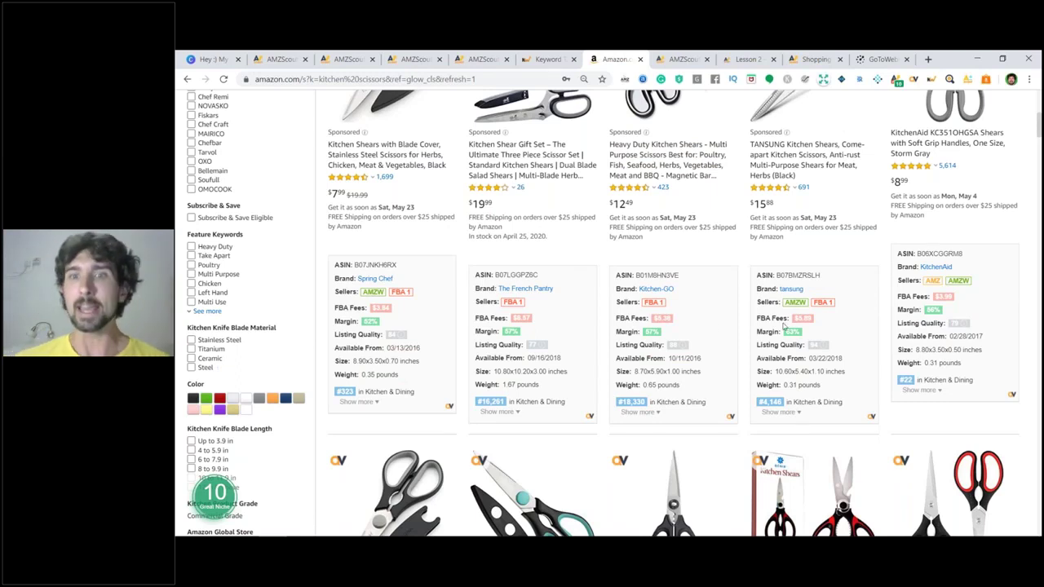
scroll(783, 326, down, 3)
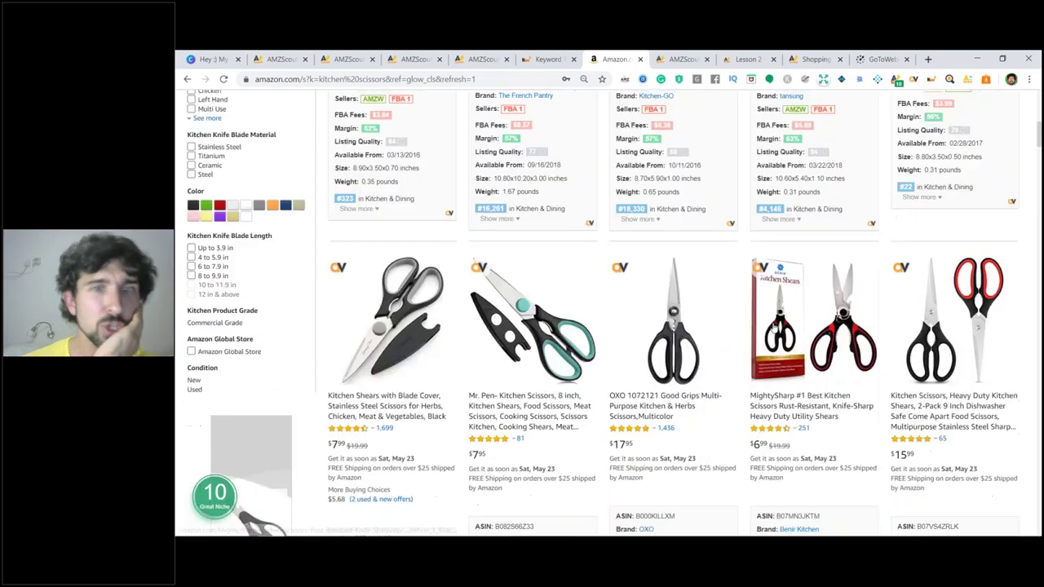
scroll(603, 337, down, 3)
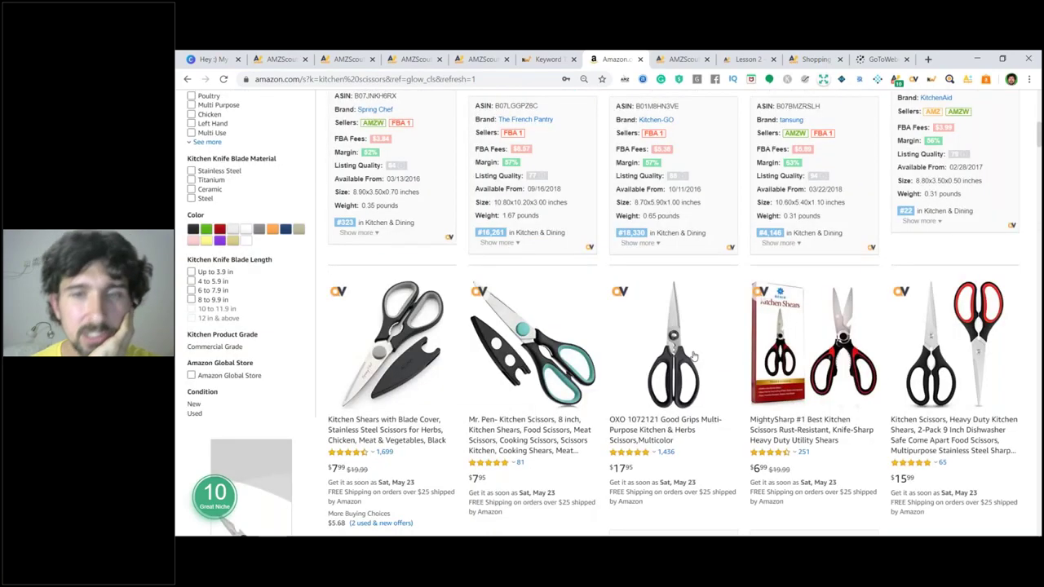
scroll(603, 324, down, 6)
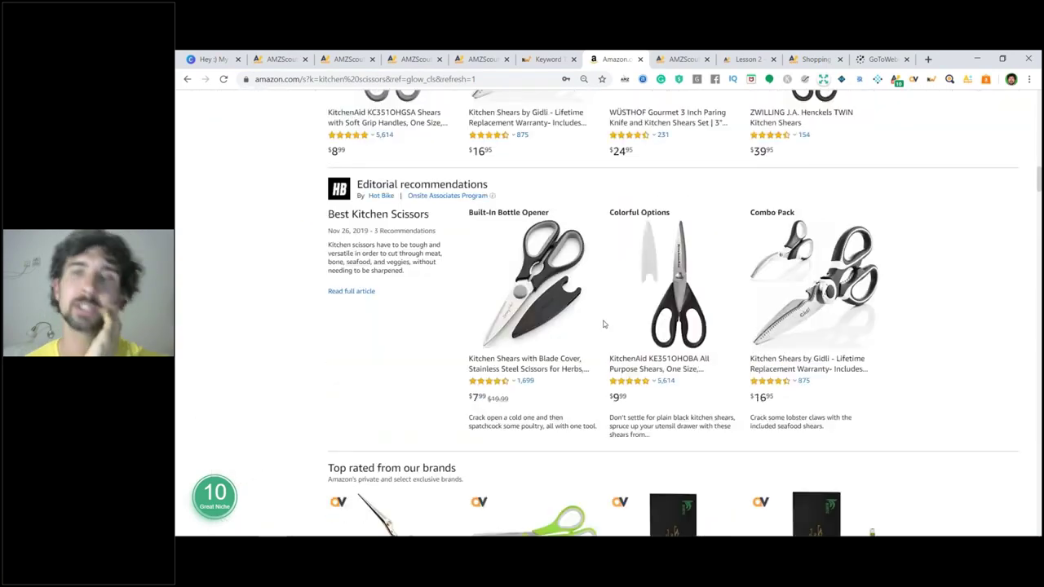
scroll(603, 325, up, 3)
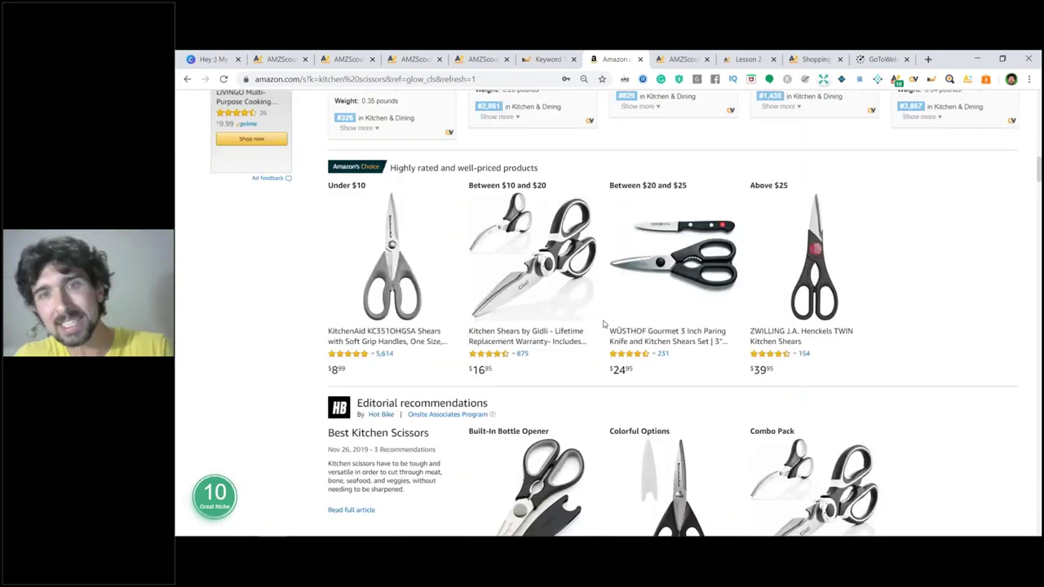
scroll(603, 324, up, 2)
scroll(687, 296, up, 1)
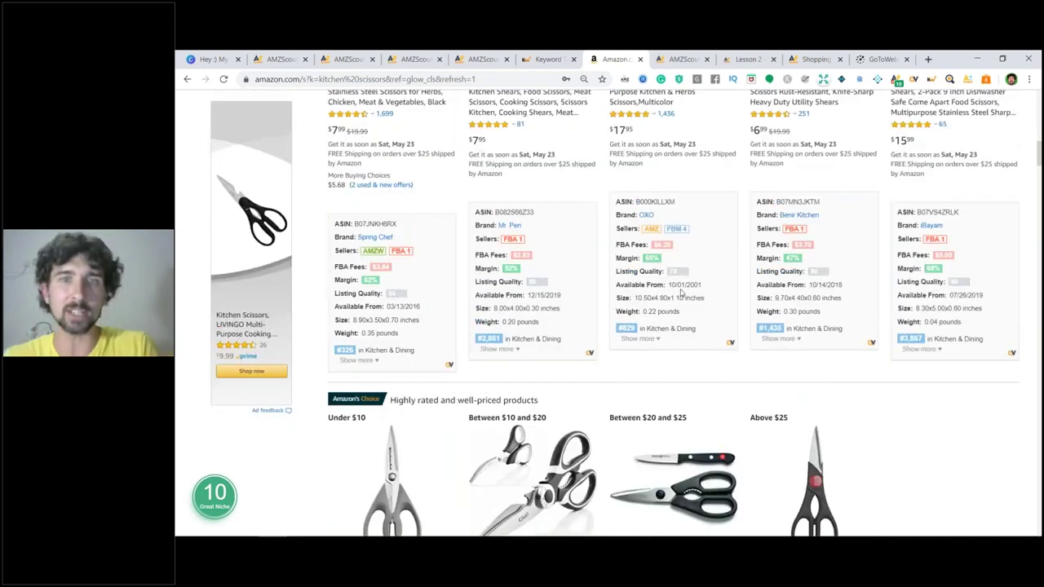
- Examine the OXO kitchen scissors' FBA fee and compare it with the neighbouring products in the search results
scroll(682, 295, up, 1)
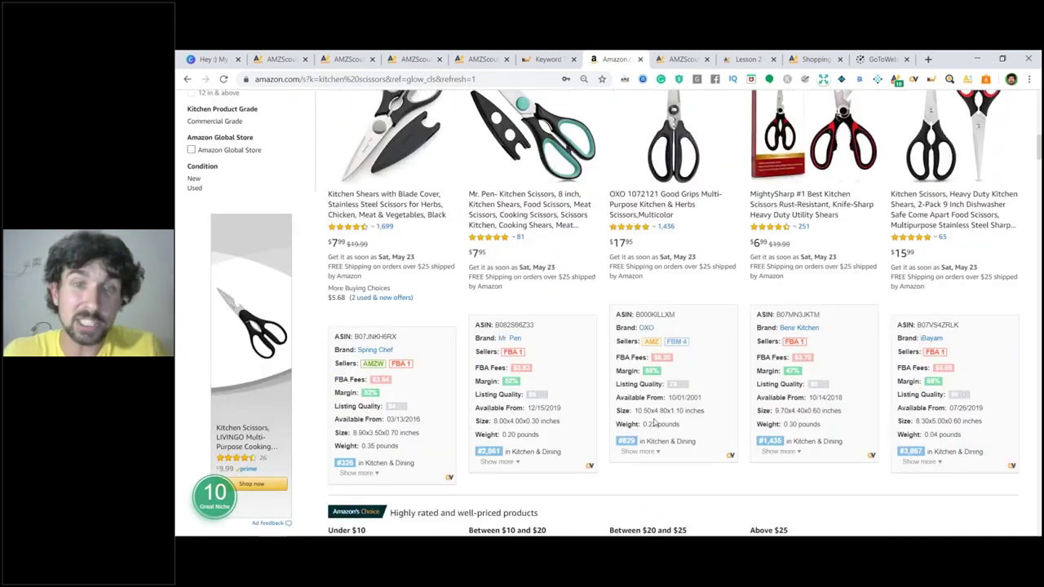
double_click(662, 357)
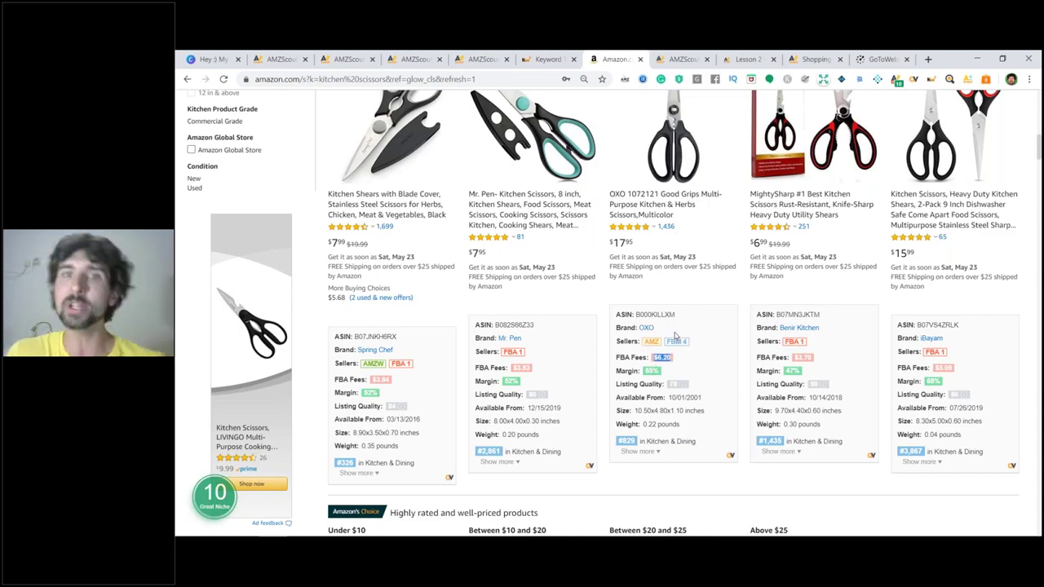
scroll(674, 335, up, 5)
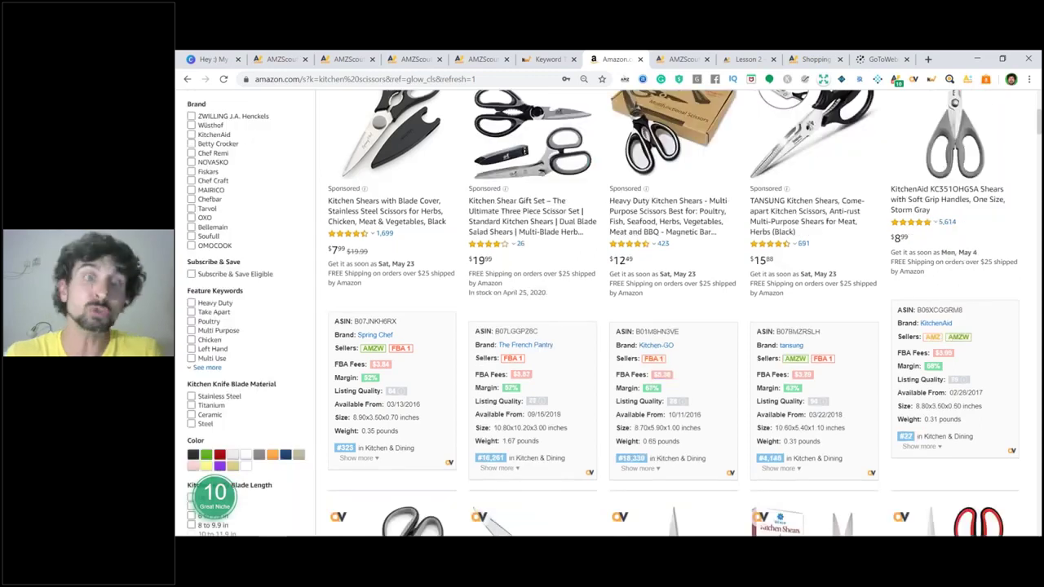
scroll(620, 301, down, 3)
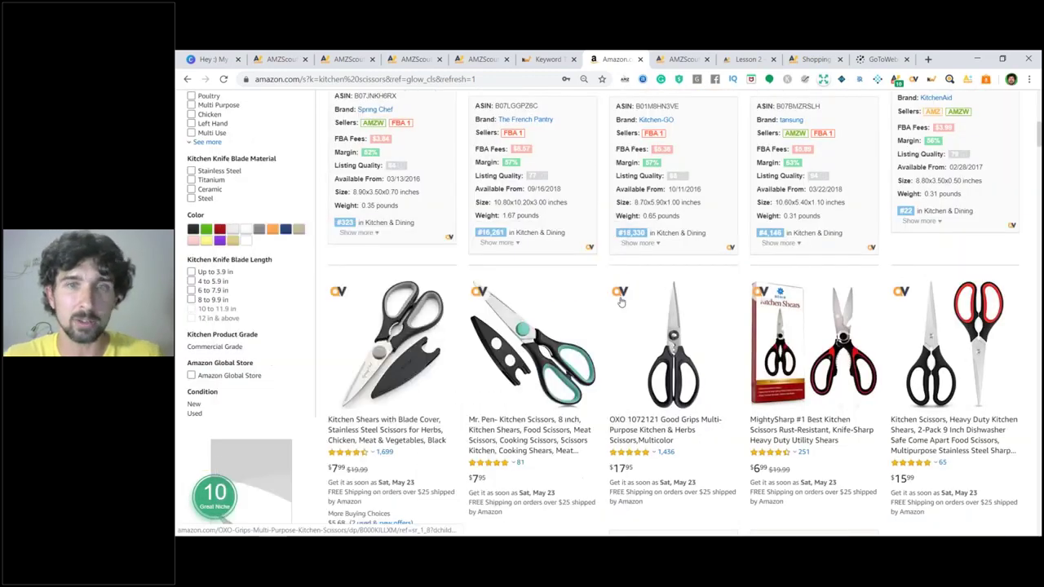
- Open the AMZScout quick view of the OXO 1072121 scissors and examine its product details and keywords
mouse_move(620, 302)
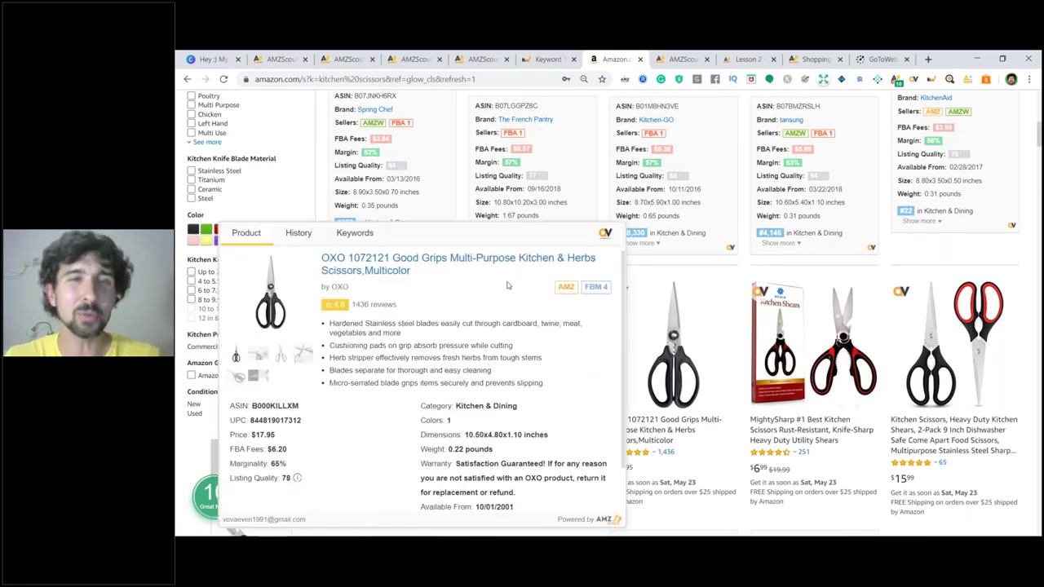
scroll(506, 284, down, 1)
scroll(408, 350, up, 1)
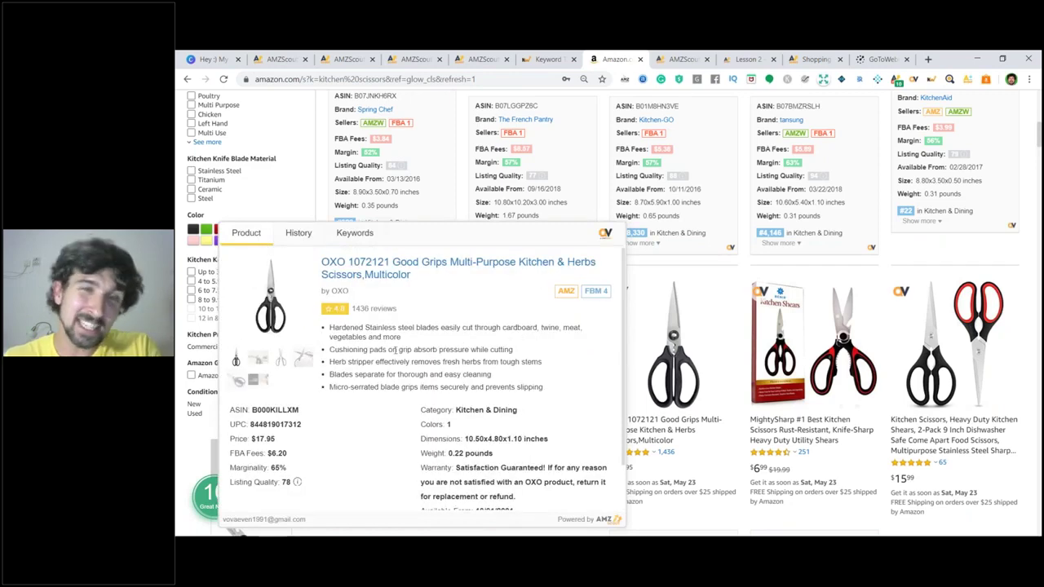
scroll(440, 371, down, 1)
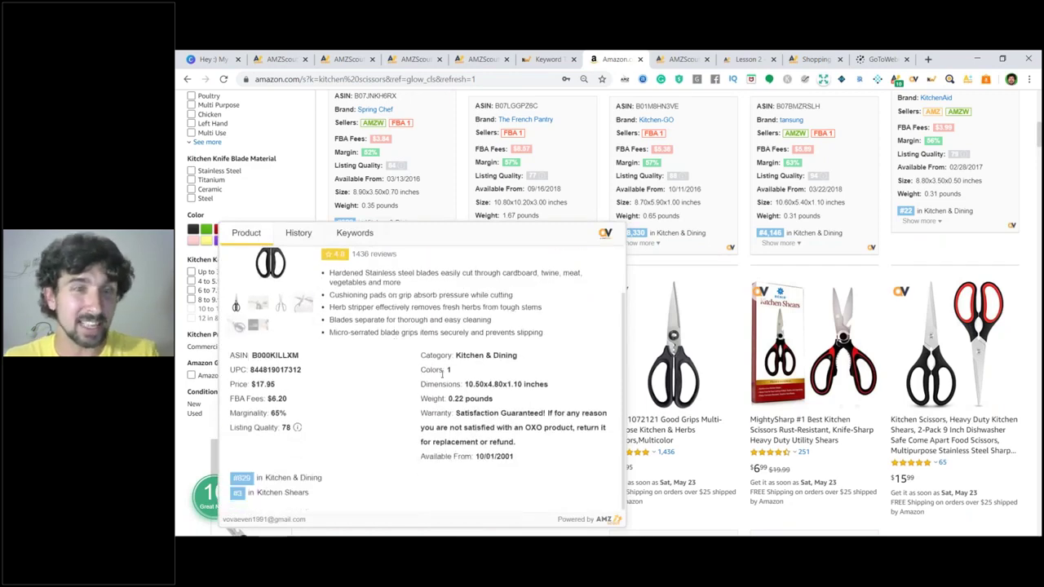
scroll(424, 367, down, 1)
scroll(424, 367, up, 1)
click(344, 240)
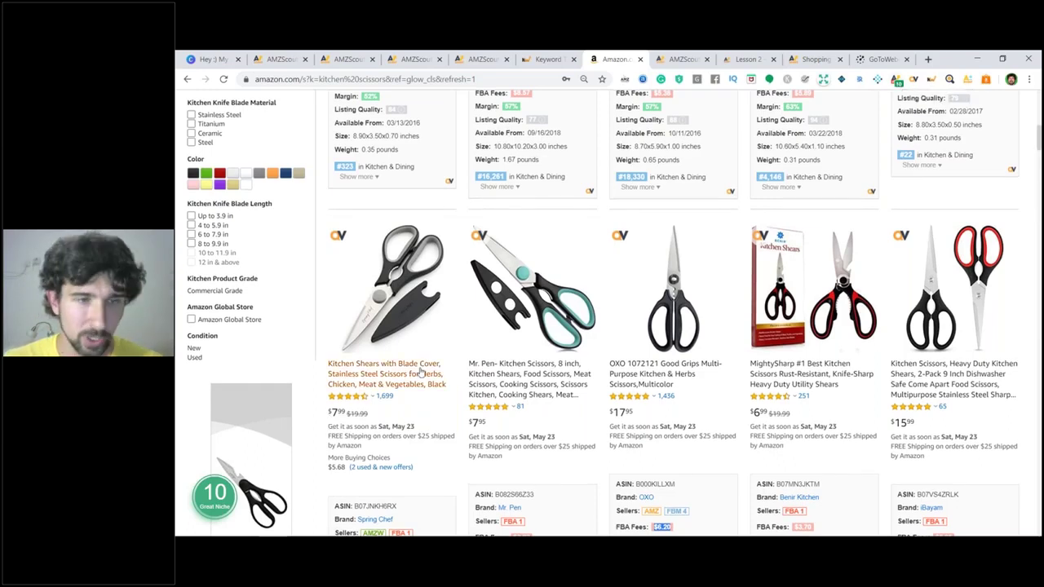
- Open AMZScout Pro for the kitchen scissors results and examine the Niche Score's profit, demand and competition breakdown
scroll(421, 371, up, 2)
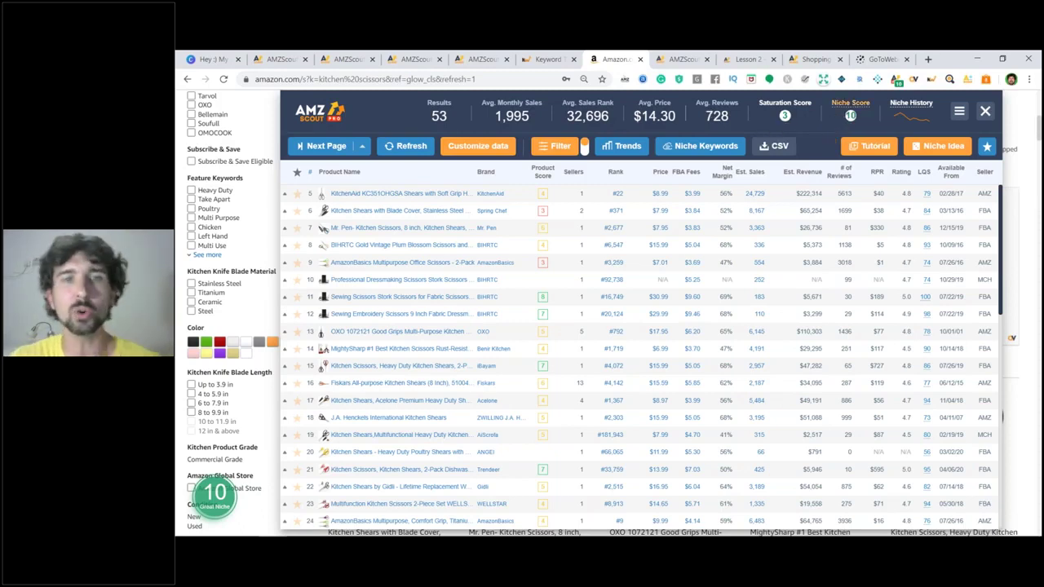
click(850, 115)
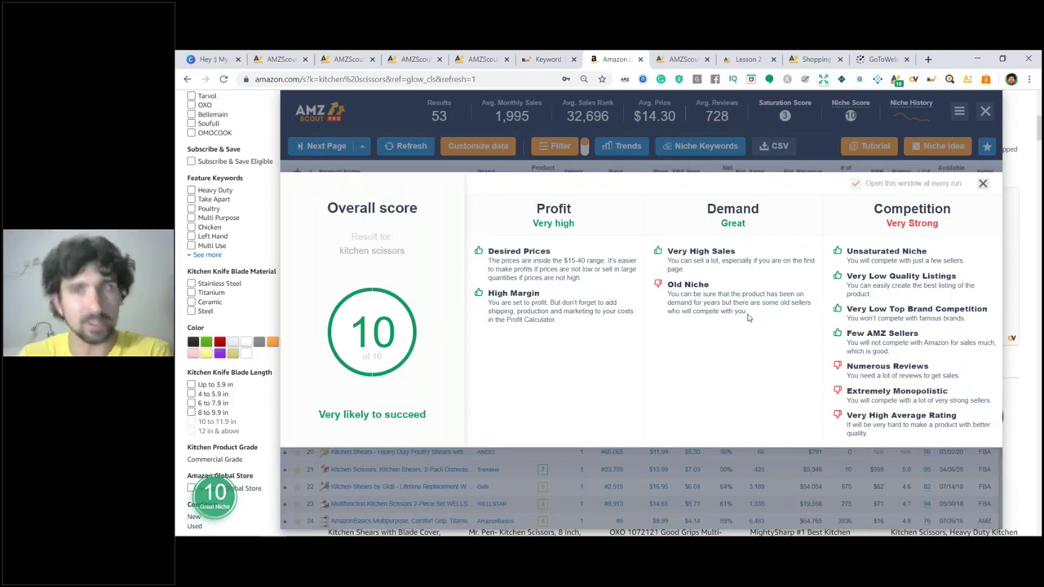
double_click(909, 210)
click(781, 228)
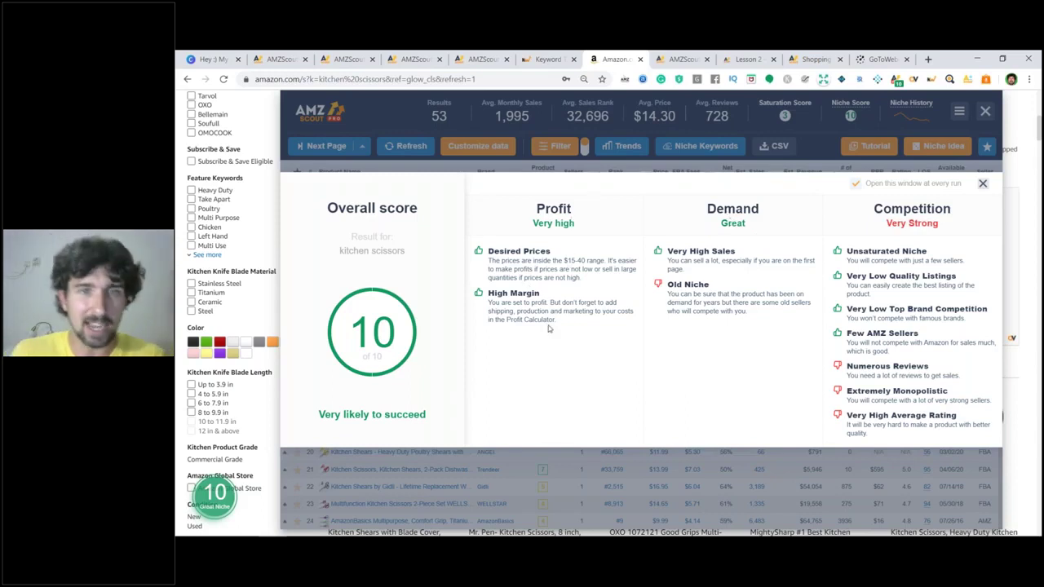
triple_click(910, 367)
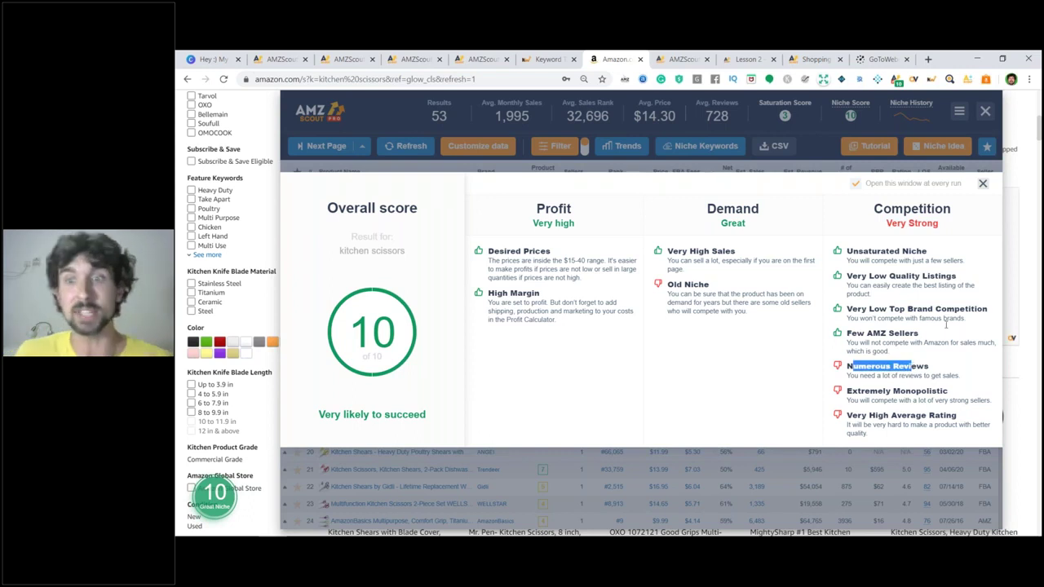
click(922, 240)
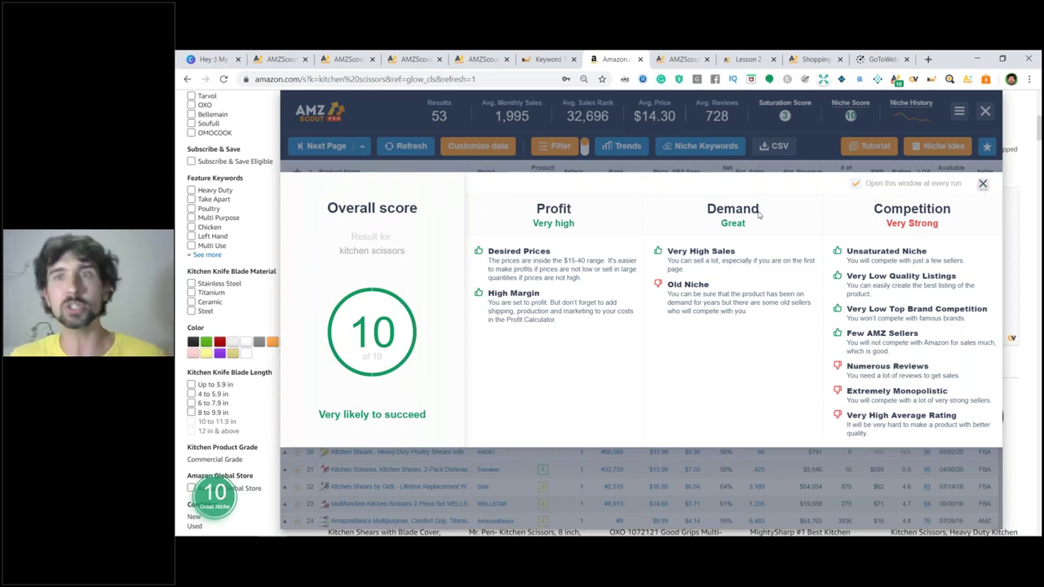
key(Escape)
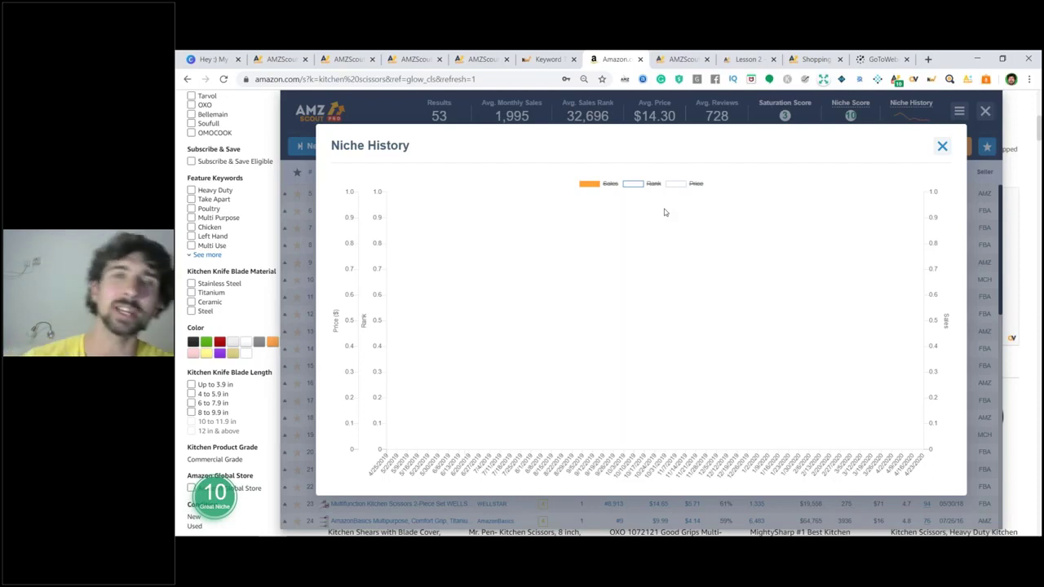
- Open the Niche History and examine the sales chart on its own, followed by only the price chart
click(589, 183)
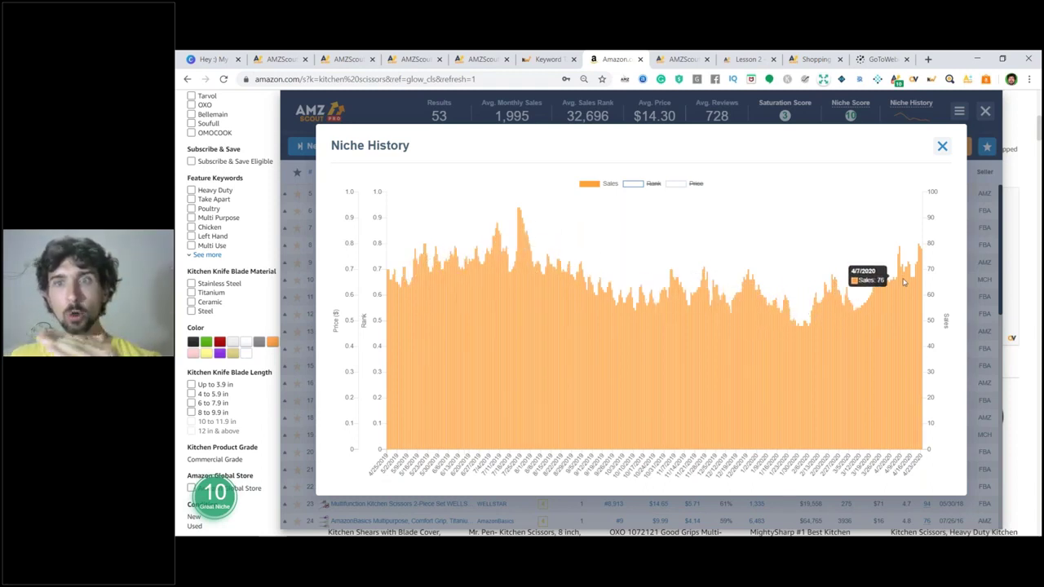
click(603, 185)
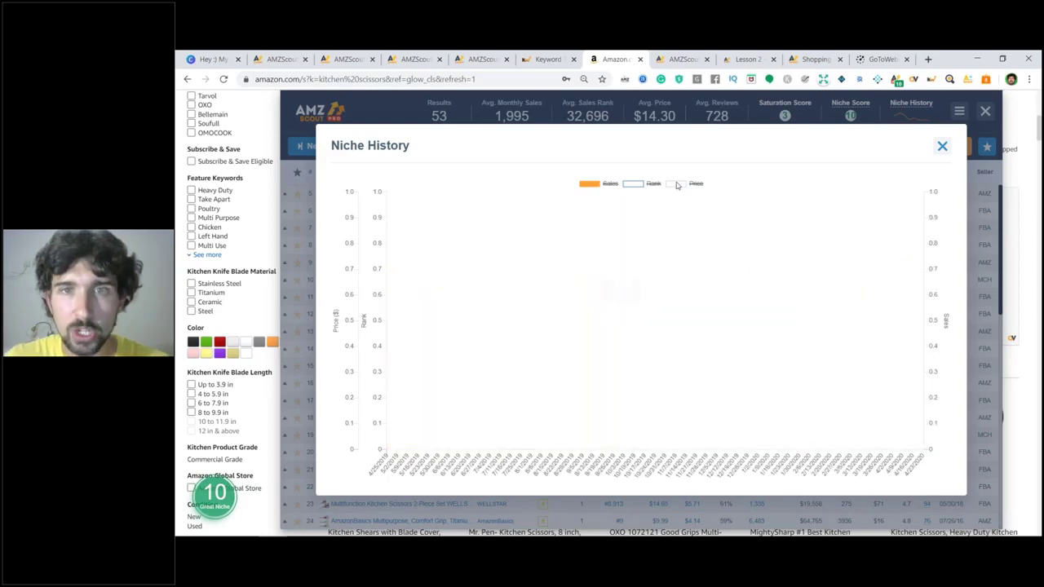
click(678, 186)
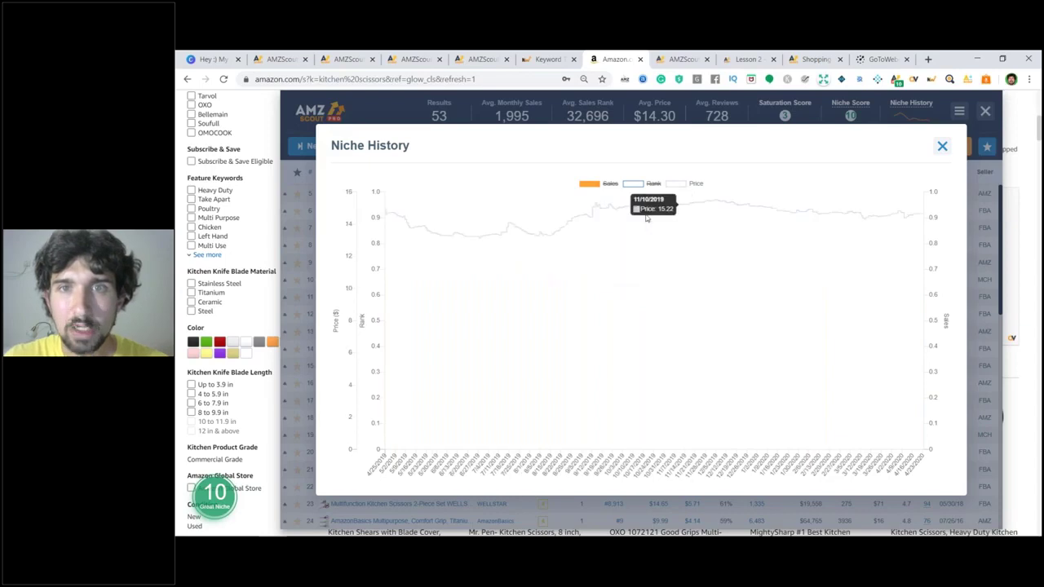